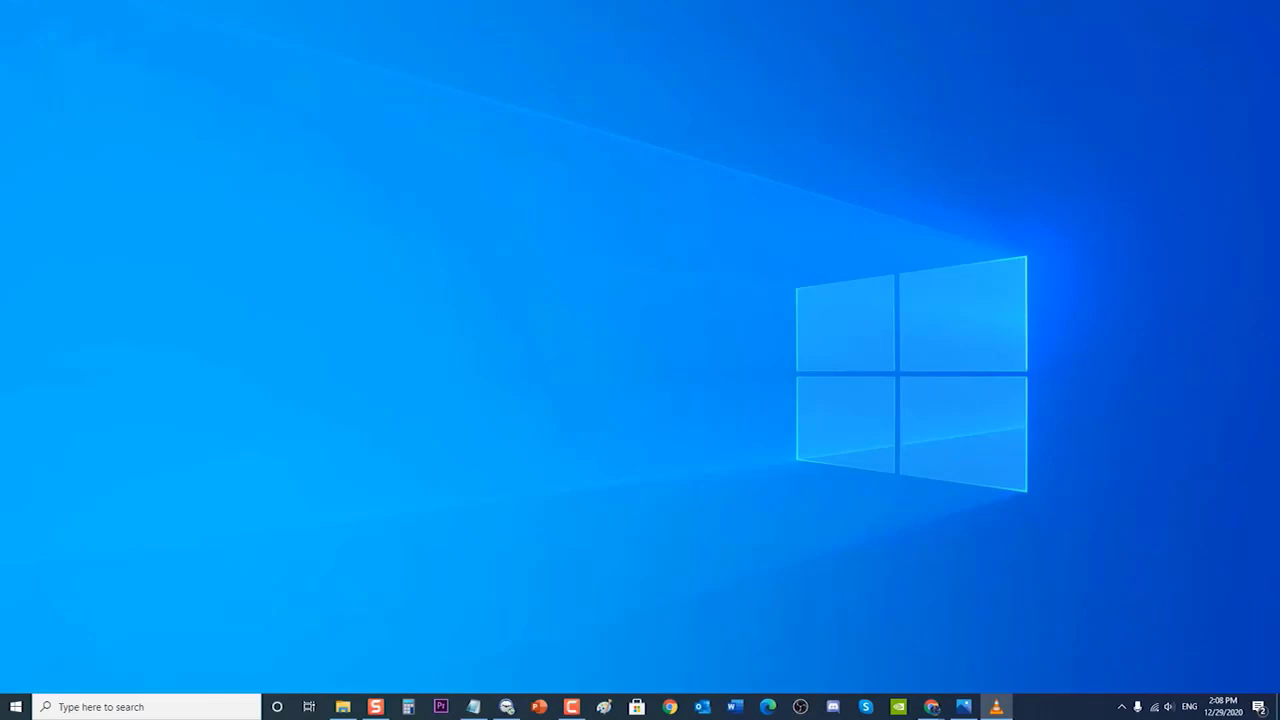
# Restart the computer using the Power button in the Start menu
pyautogui.click(16, 706)
pyautogui.click(18, 683)
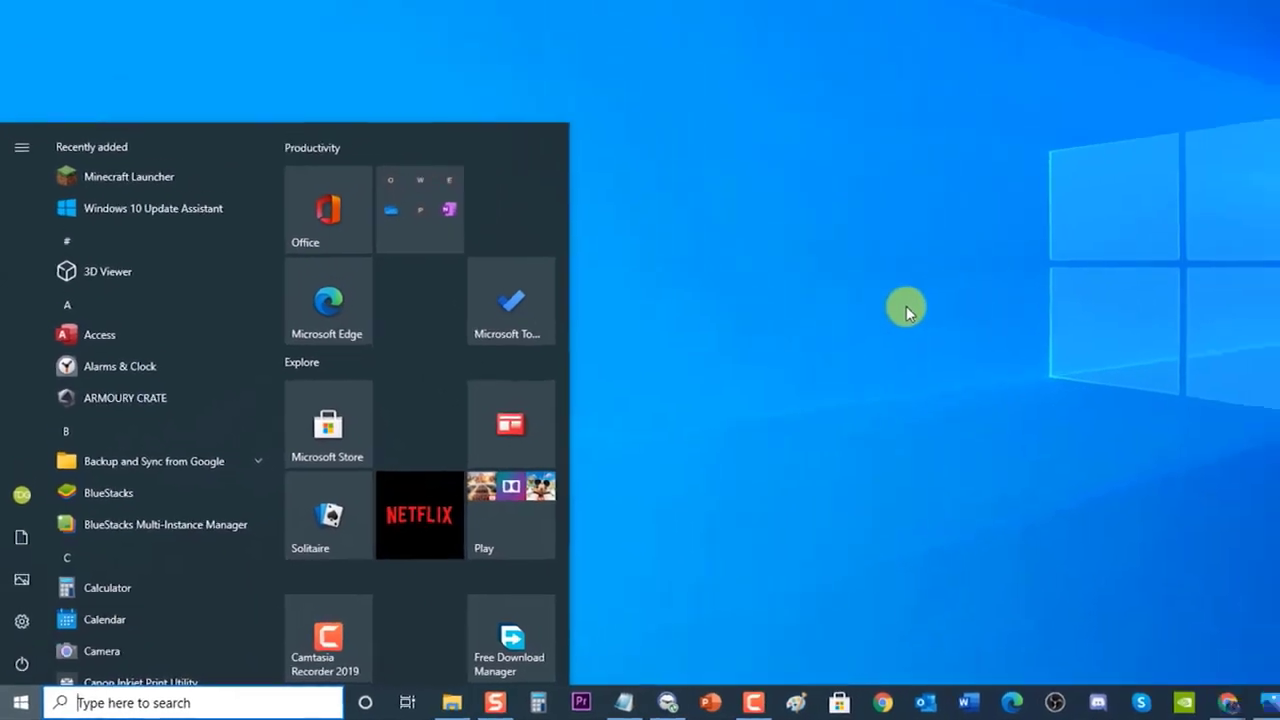
pyautogui.click(991, 267)
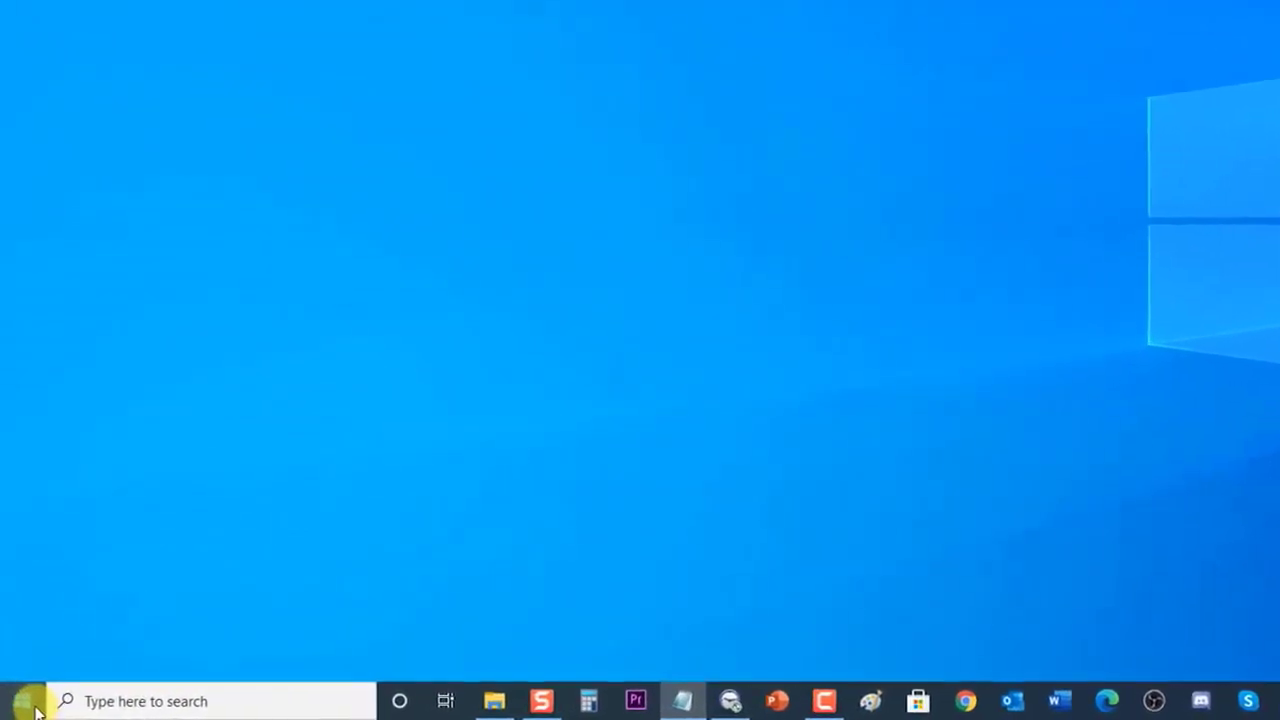
# Go to Settings > Update & Security > Troubleshoot and show Additional troubleshooters
pyautogui.click(16, 707)
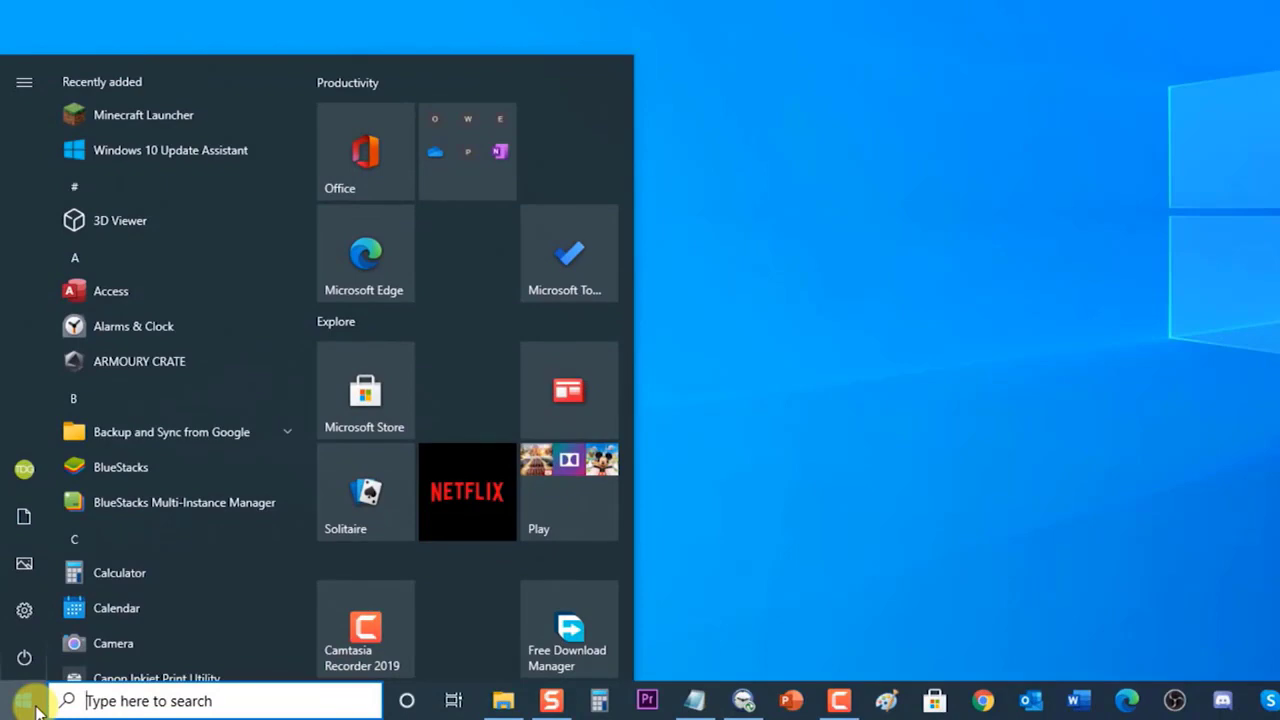
pyautogui.click(24, 610)
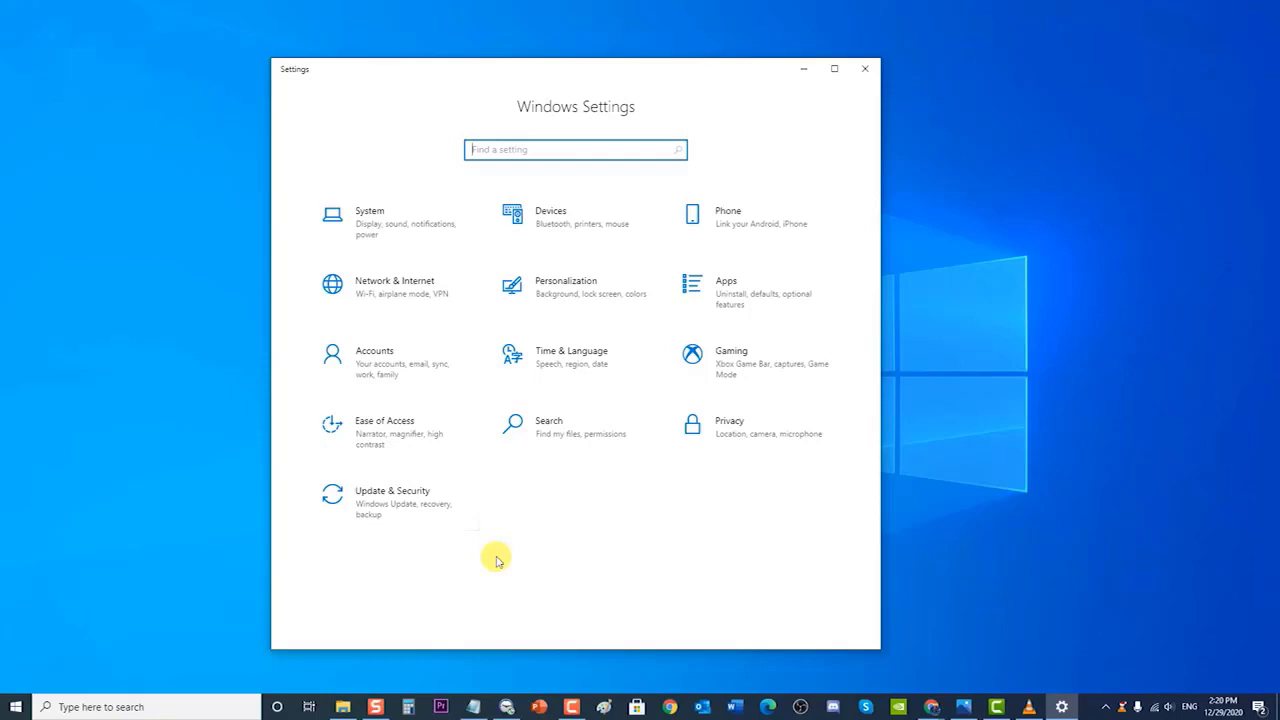
pyautogui.click(400, 503)
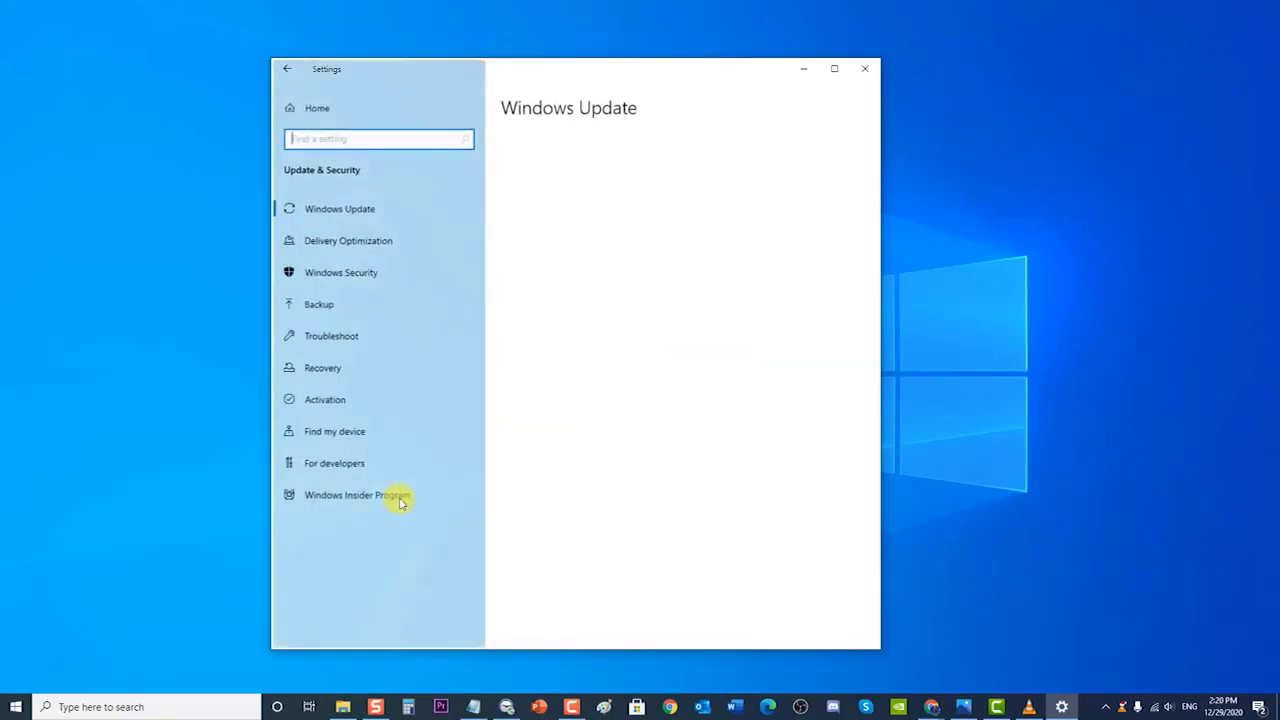
pyautogui.click(340, 264)
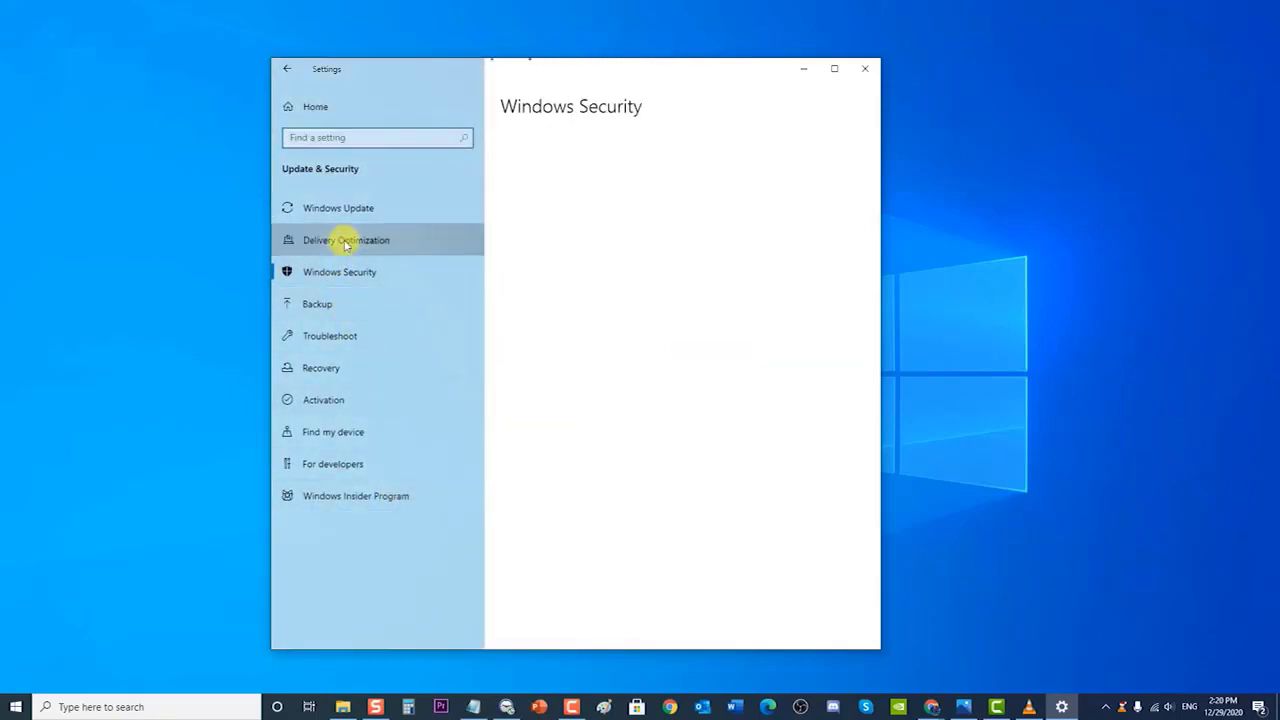
pyautogui.click(344, 242)
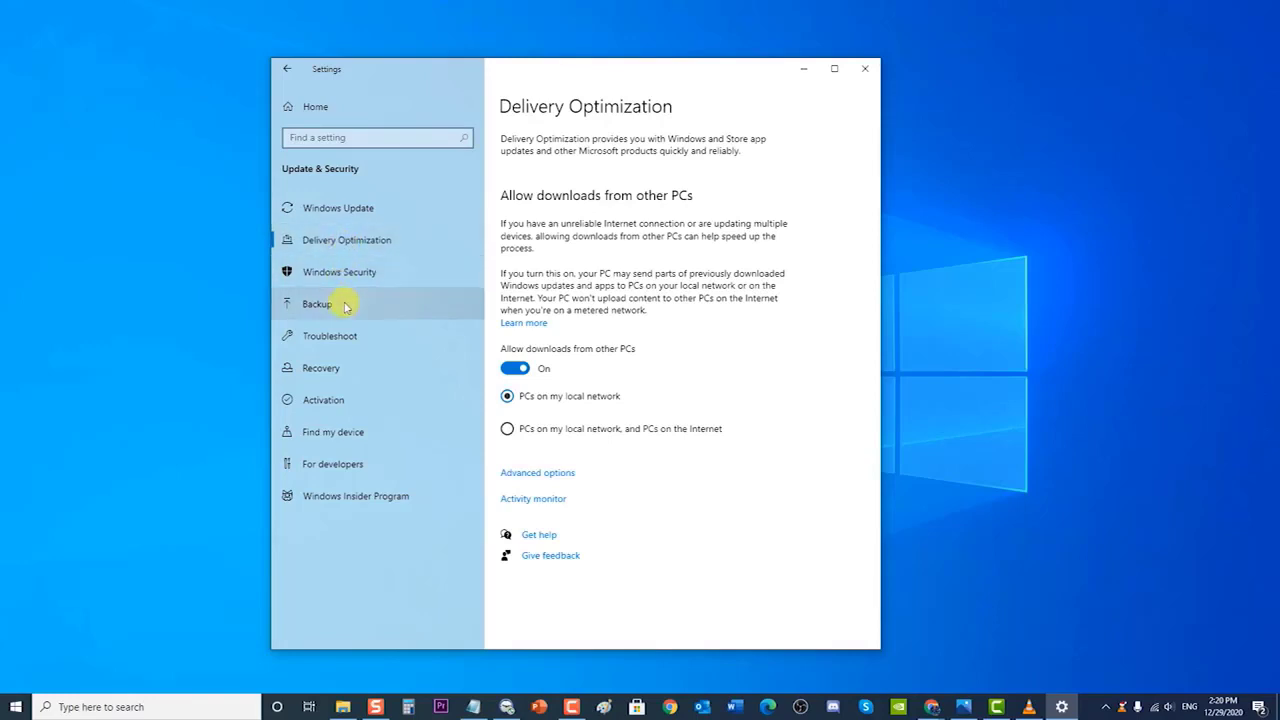
pyautogui.click(345, 337)
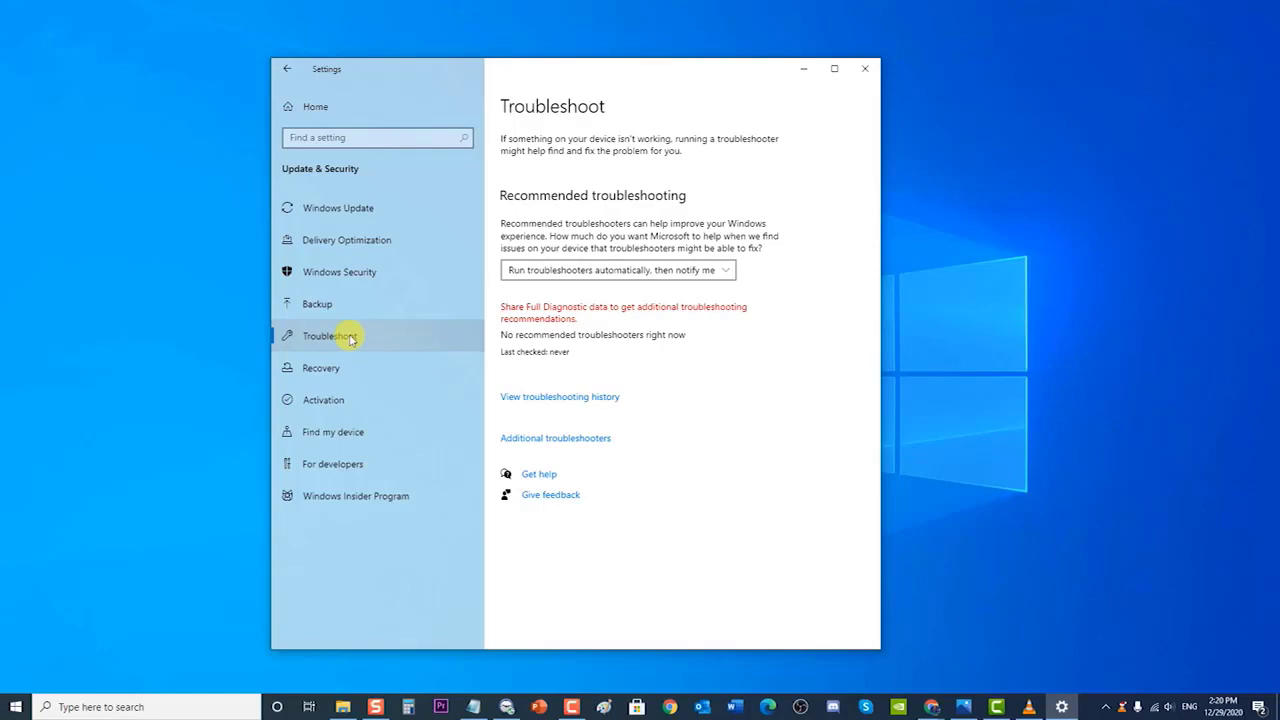
pyautogui.click(522, 440)
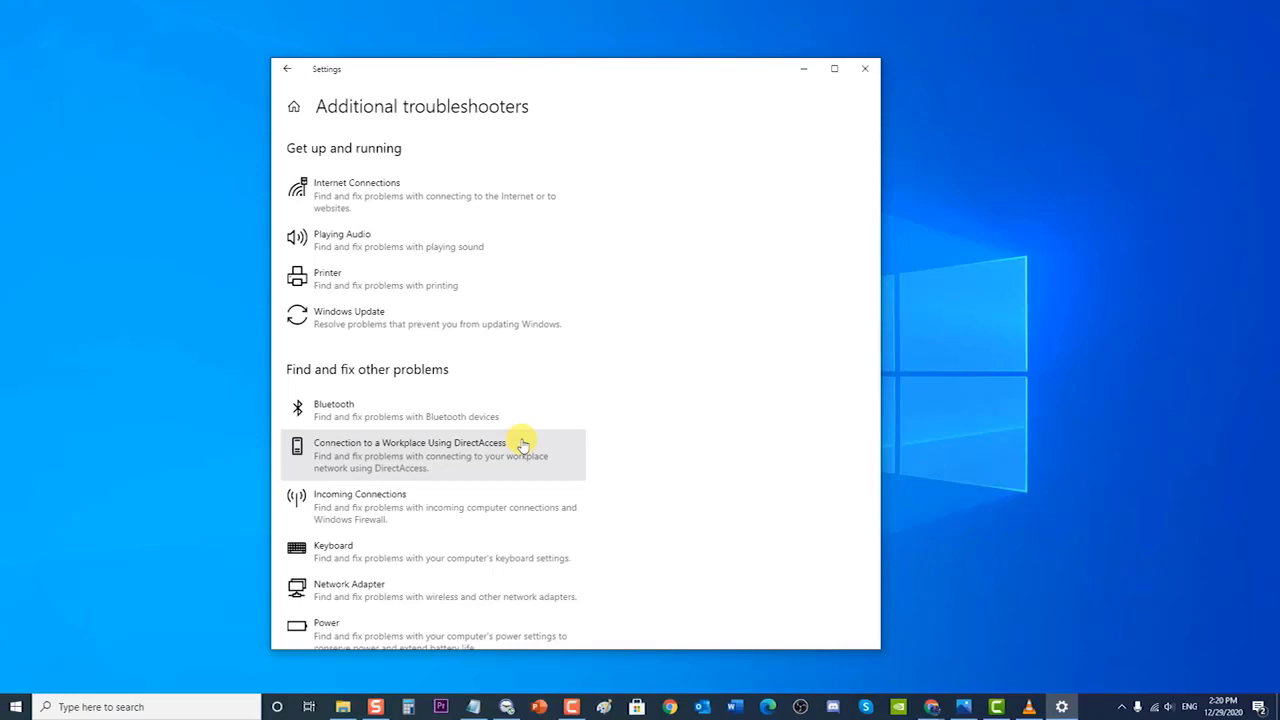
# Run the Playing Audio troubleshooter on the default Realtek speakers
pyautogui.click(416, 249)
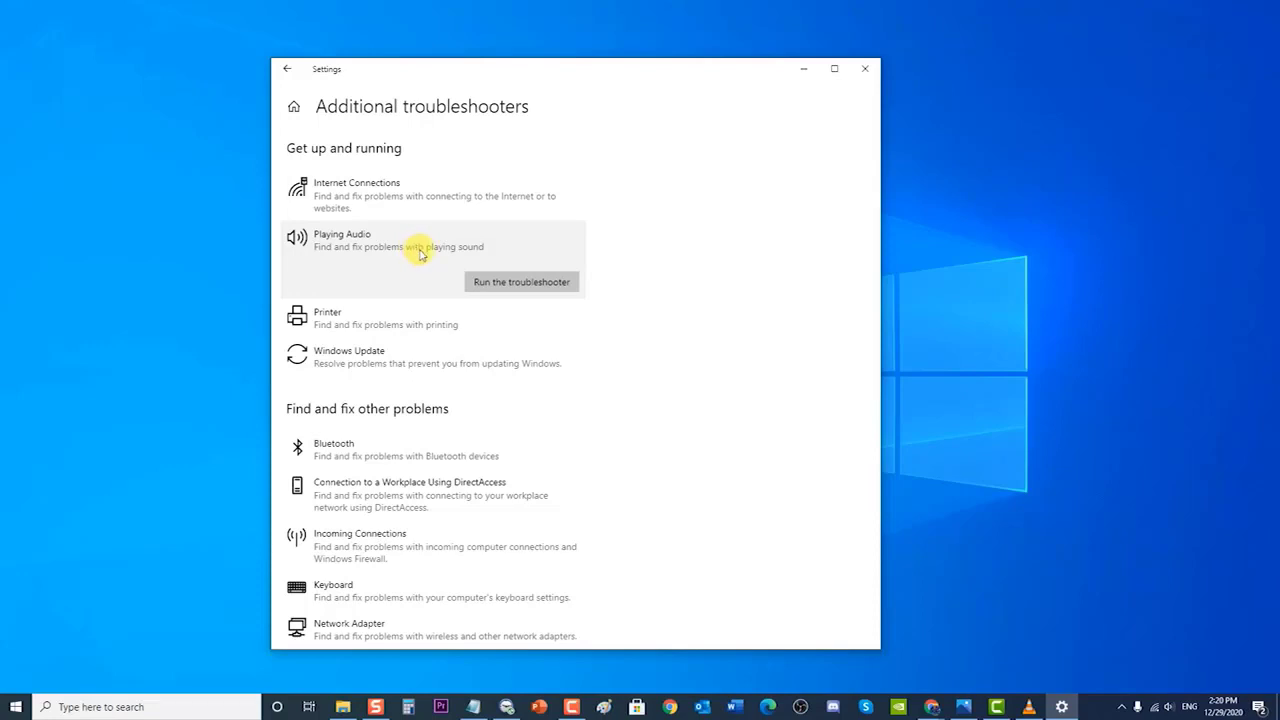
pyautogui.click(521, 282)
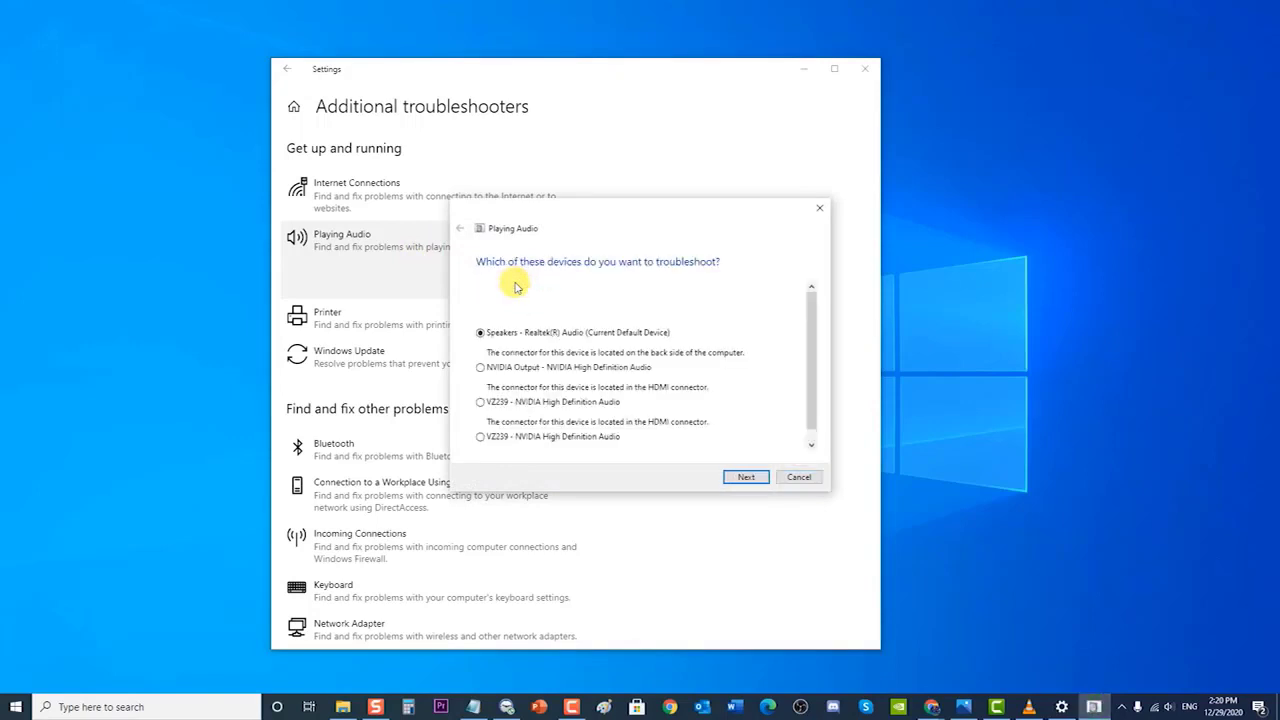
pyautogui.click(745, 476)
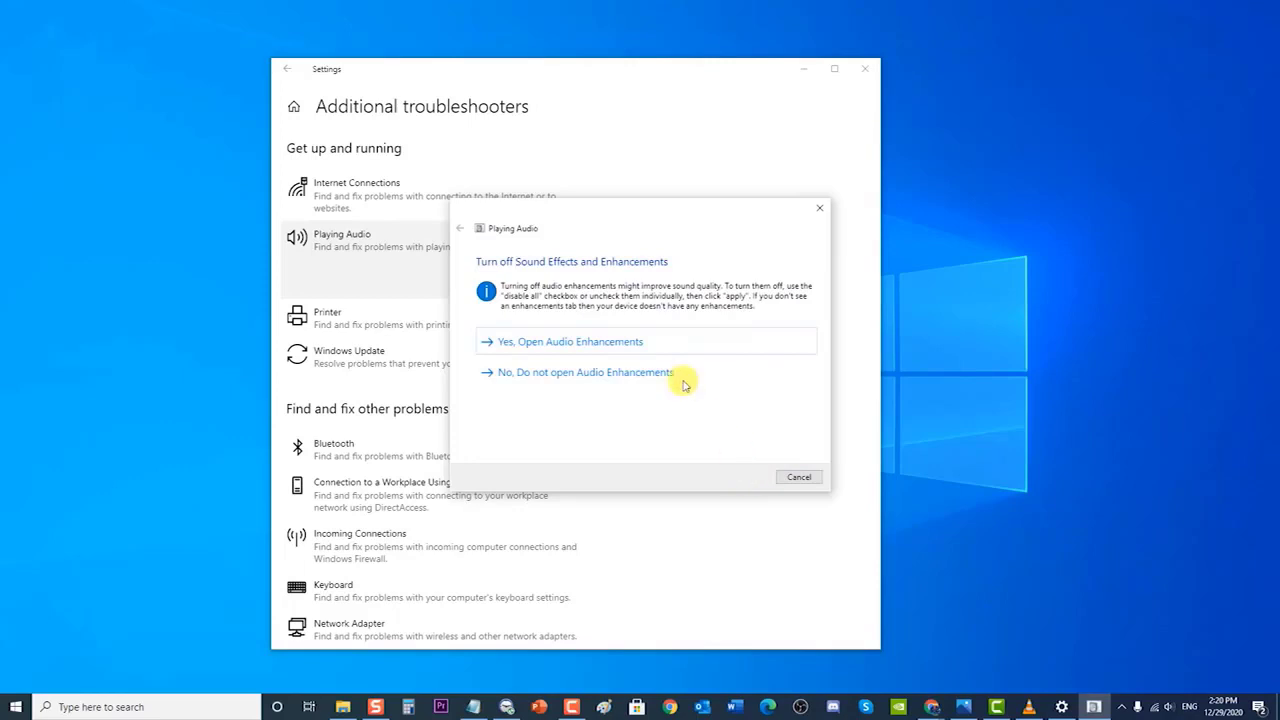
# Open the suggested speaker audio enhancements, then close them, the troubleshooter and Settings
pyautogui.click(645, 341)
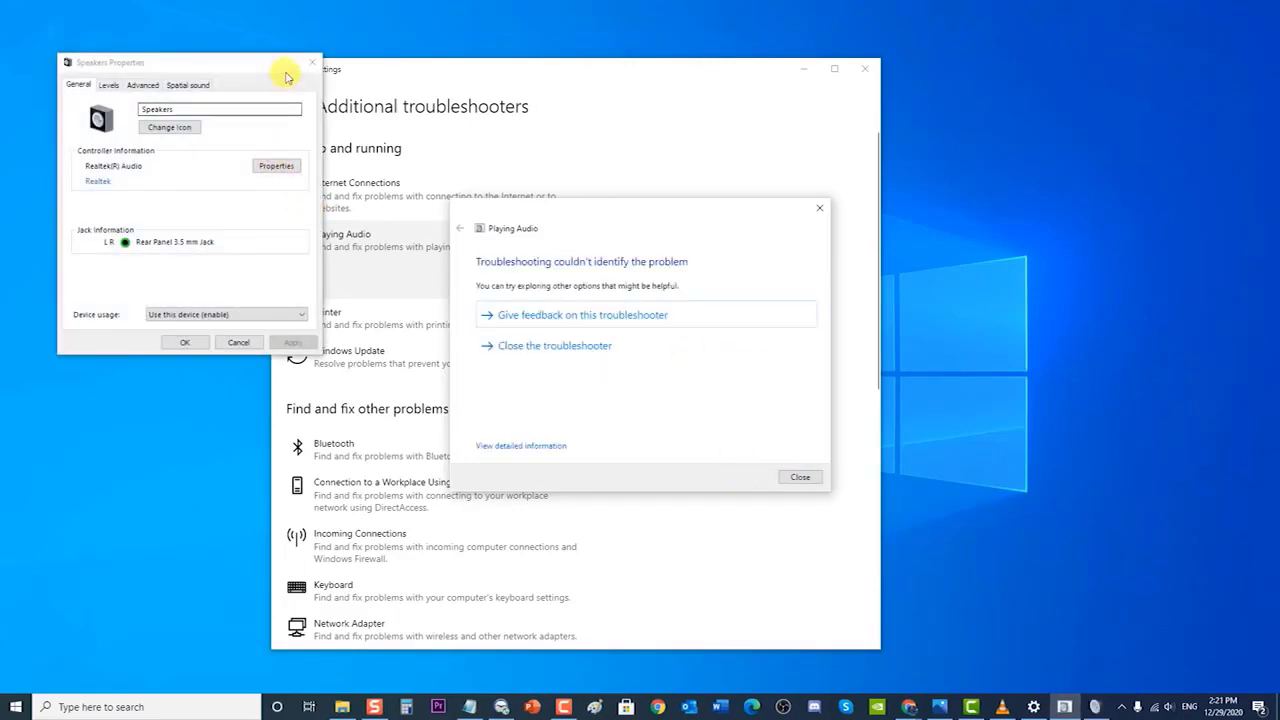
pyautogui.click(309, 62)
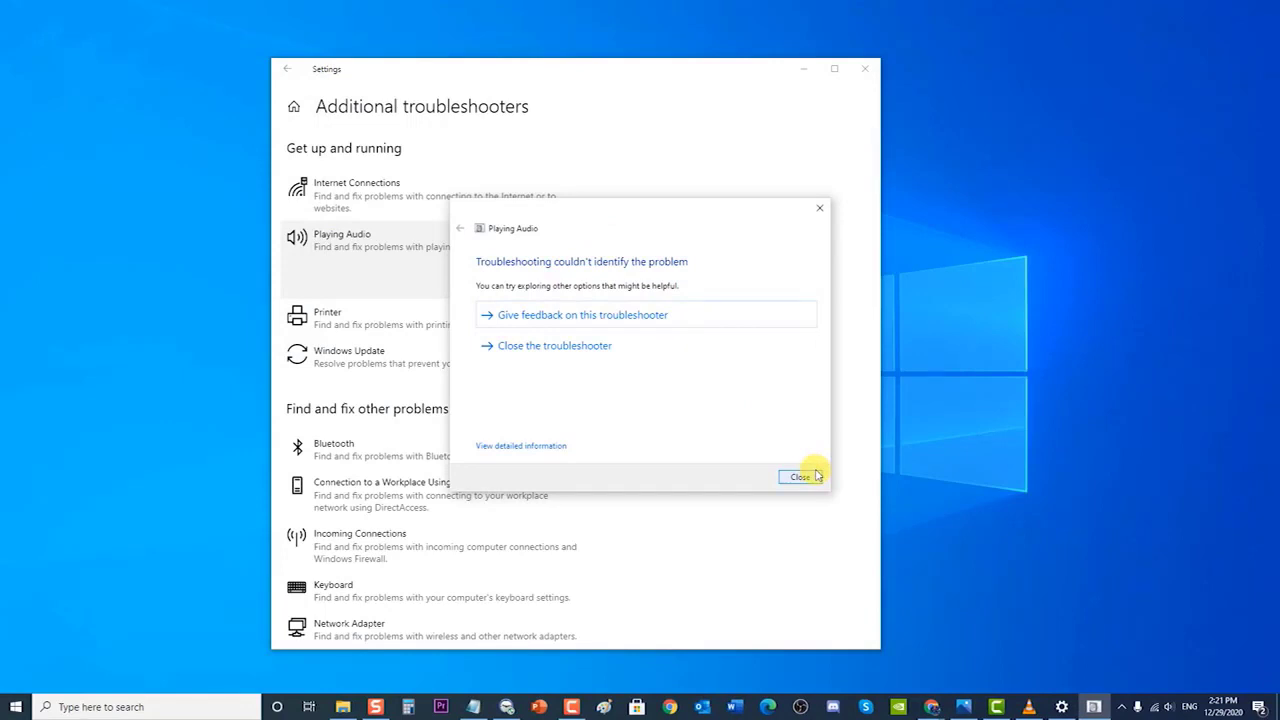
pyautogui.click(800, 476)
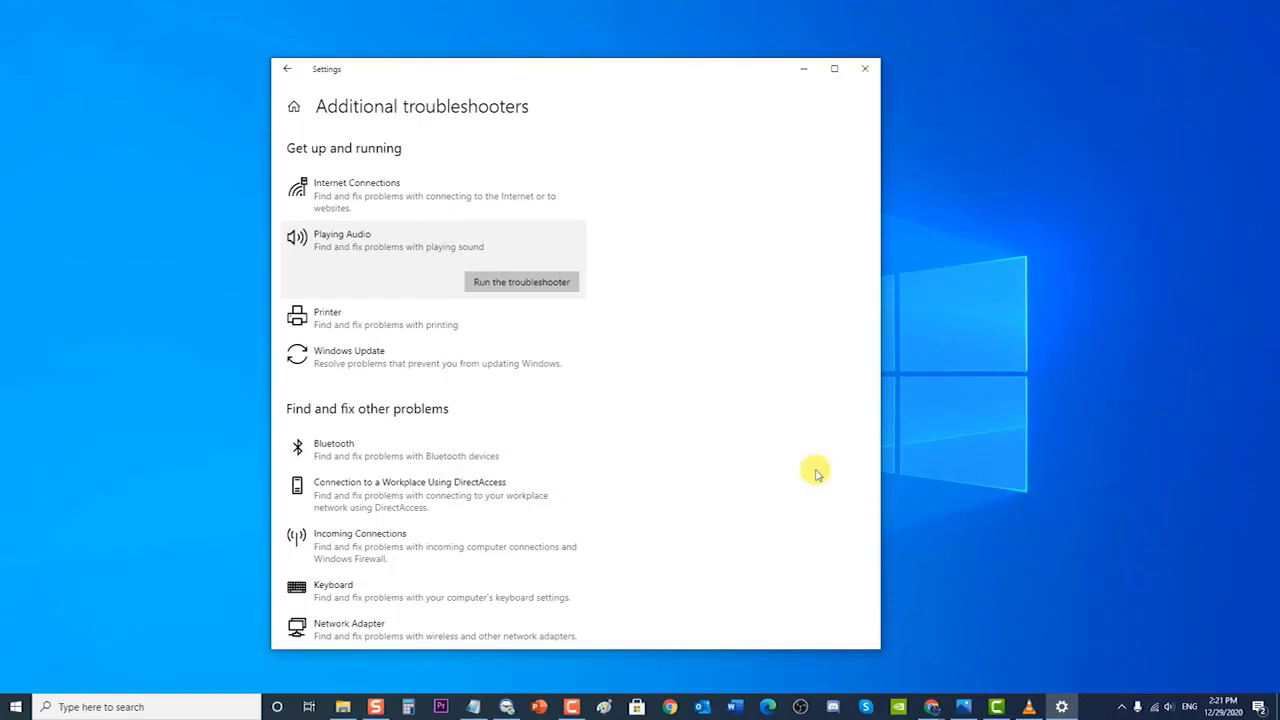
pyautogui.click(866, 68)
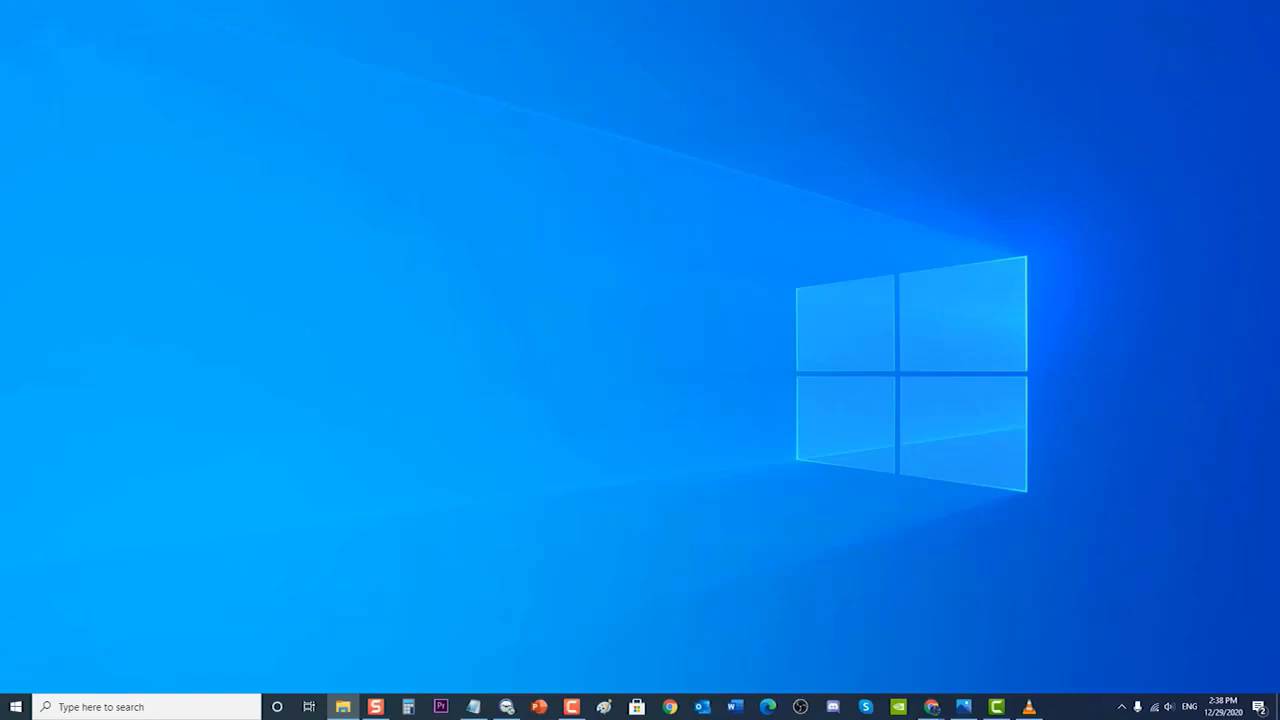
# From the tray speaker's Sounds option, open Properties for Speakers on the Playback tab
pyautogui.rightClick(1169, 707)
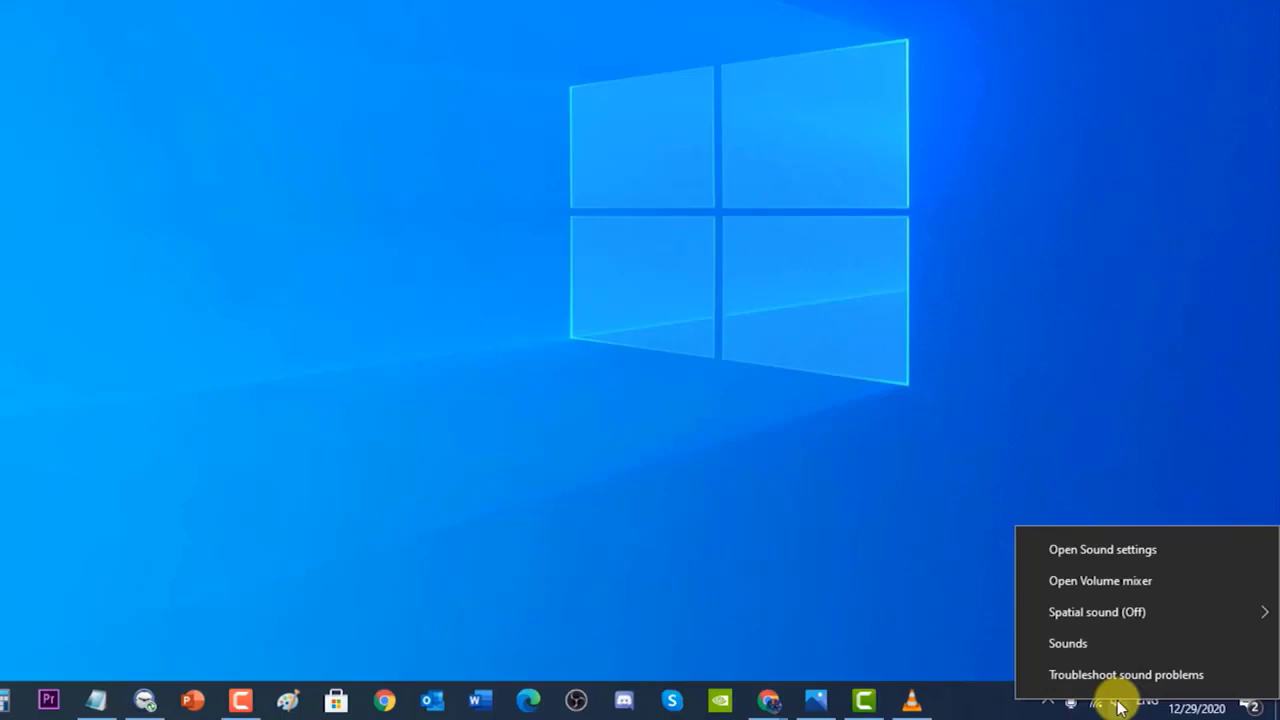
pyautogui.click(1139, 645)
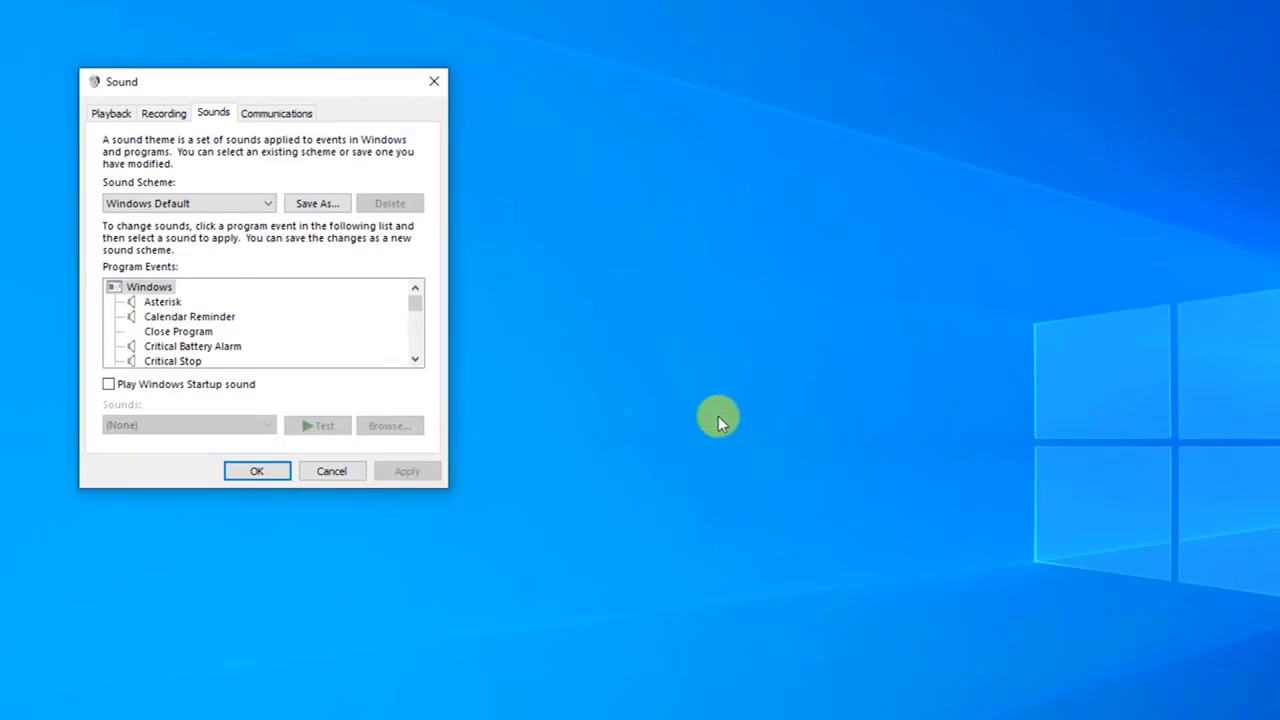
pyautogui.click(108, 113)
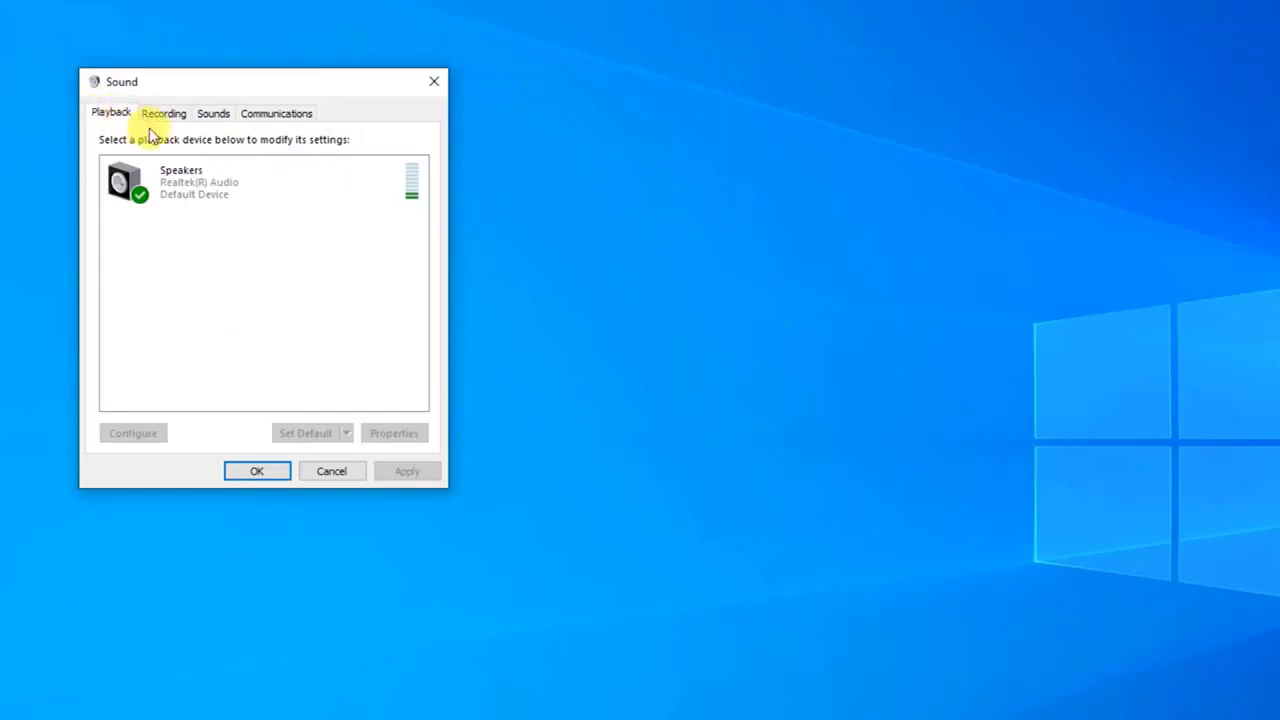
pyautogui.rightClick(202, 179)
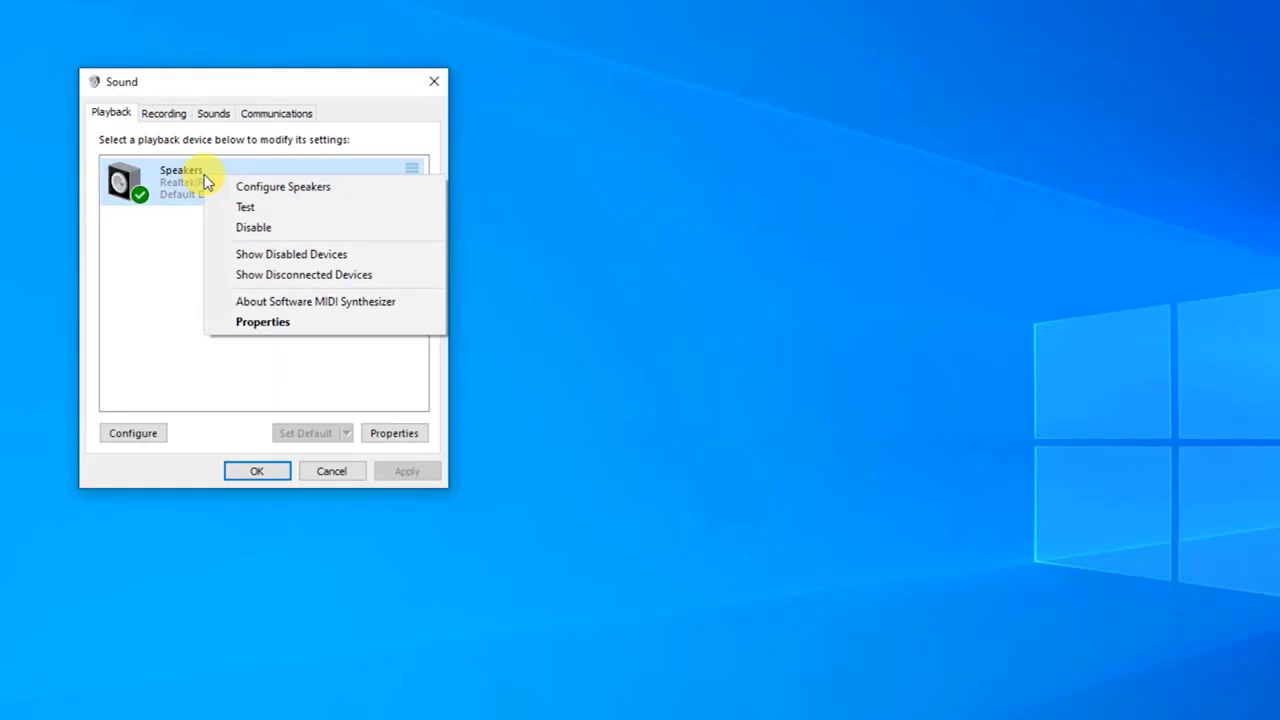
pyautogui.click(326, 322)
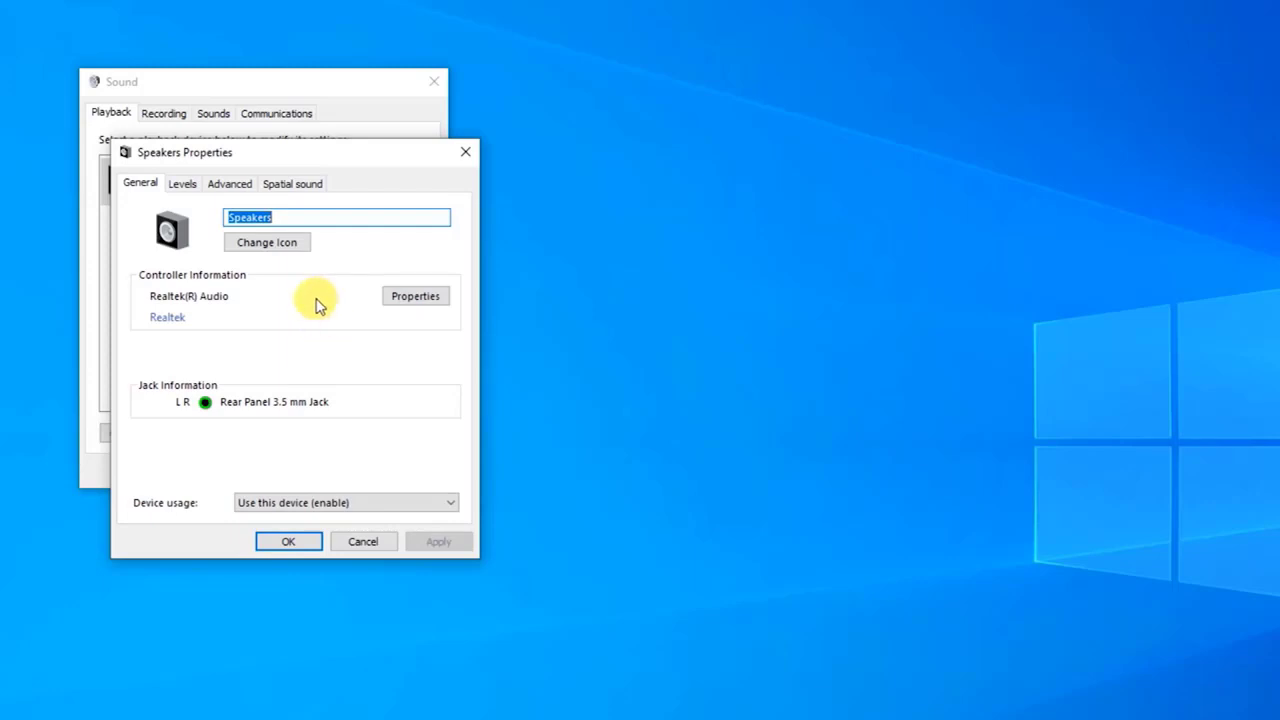
# Apply 16 bit, 44100 Hz (CD Quality) on the Advanced tab, confirm the warning, close both dialogs
pyautogui.click(230, 183)
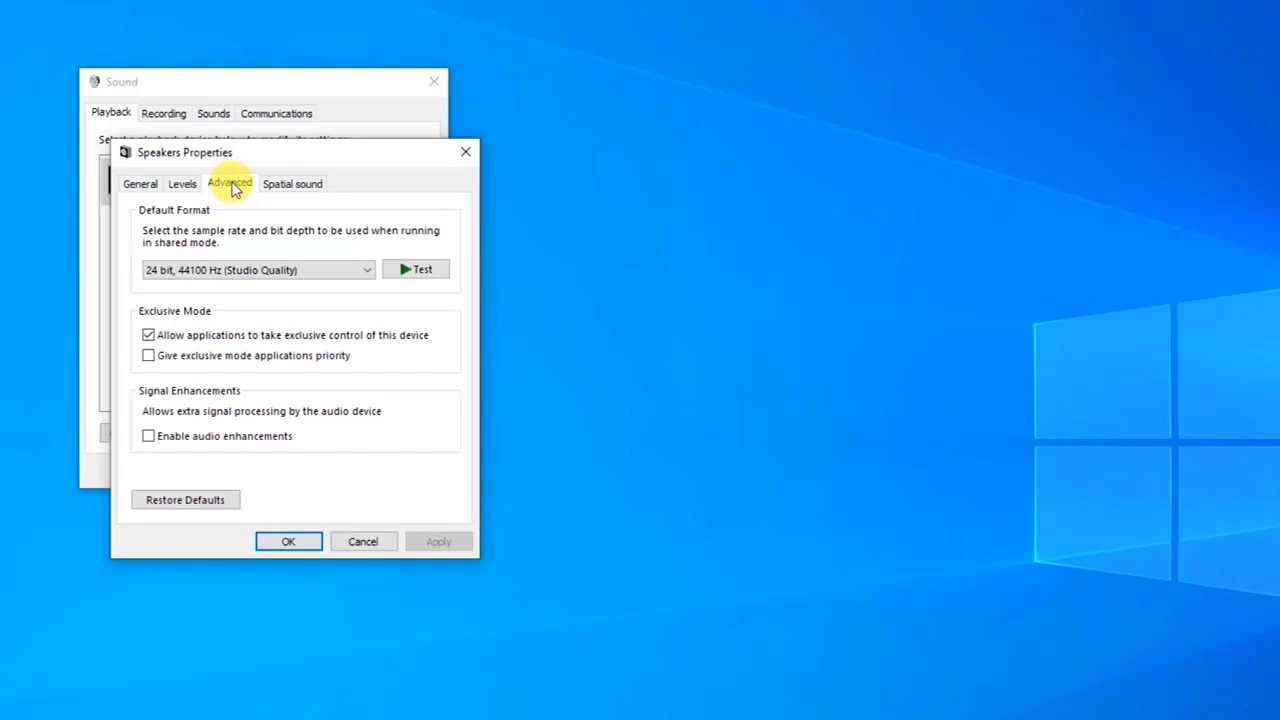
pyautogui.click(277, 272)
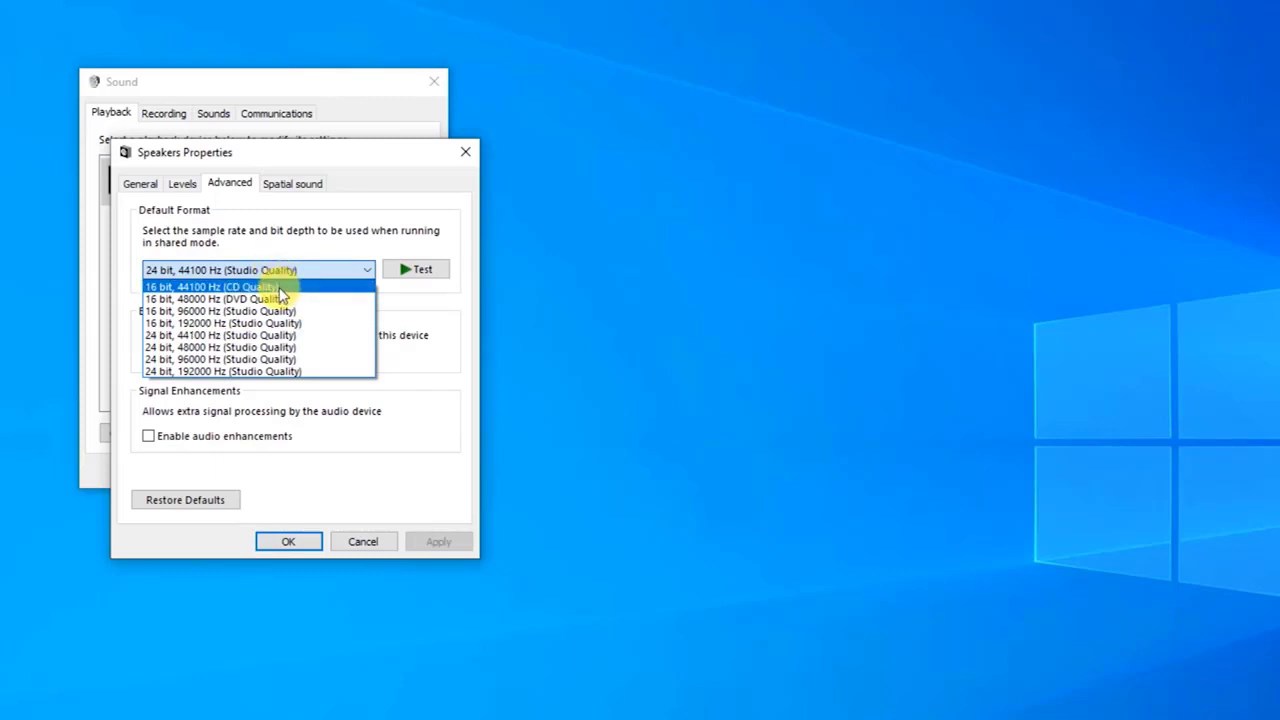
pyautogui.click(280, 290)
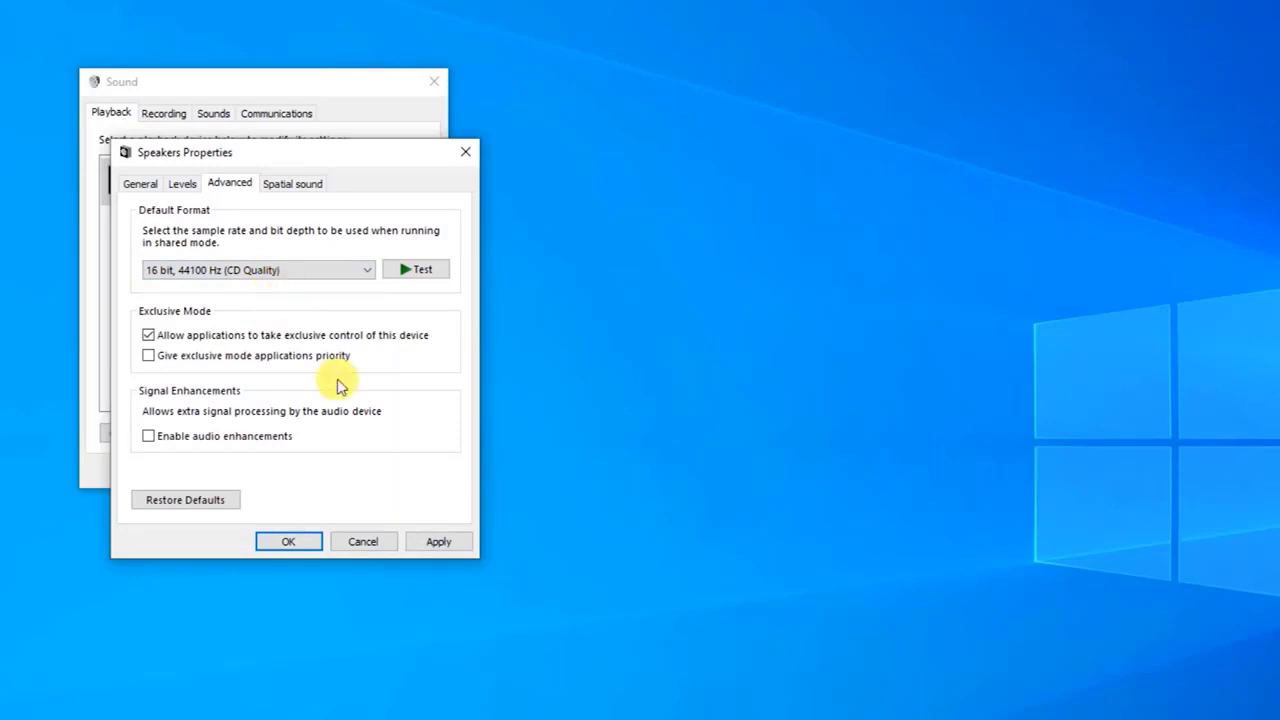
pyautogui.click(437, 541)
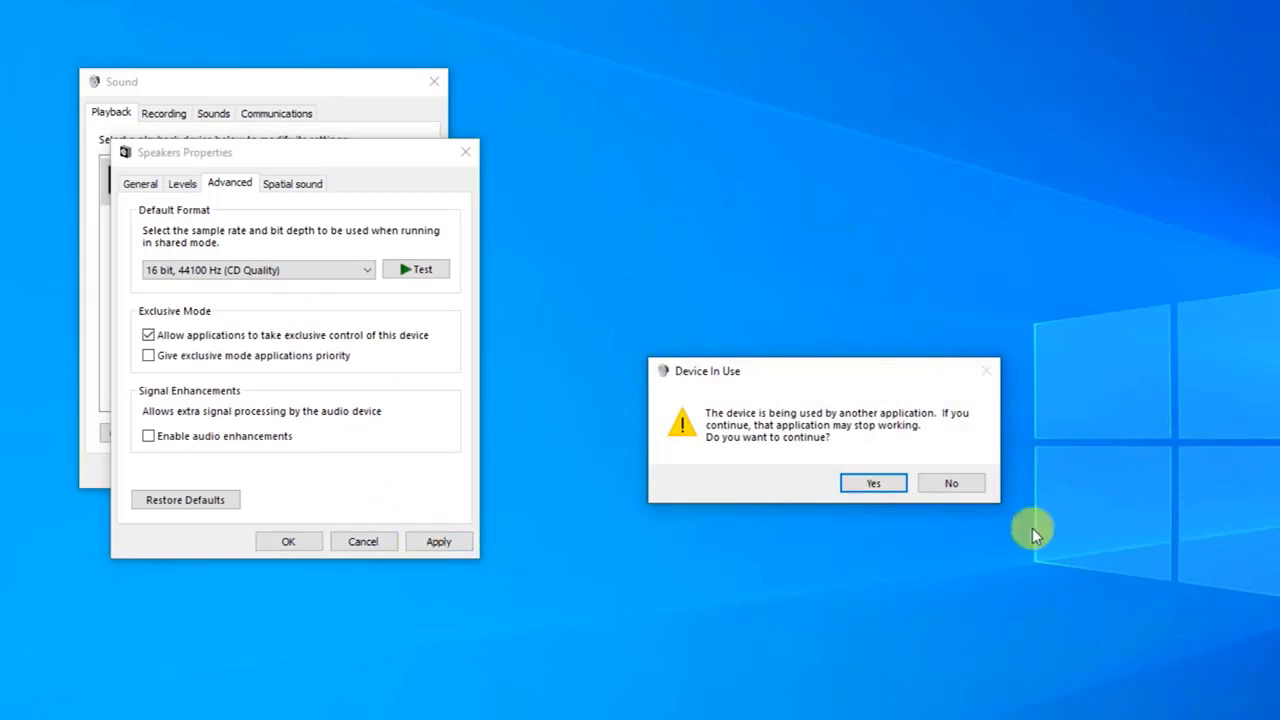
pyautogui.click(880, 481)
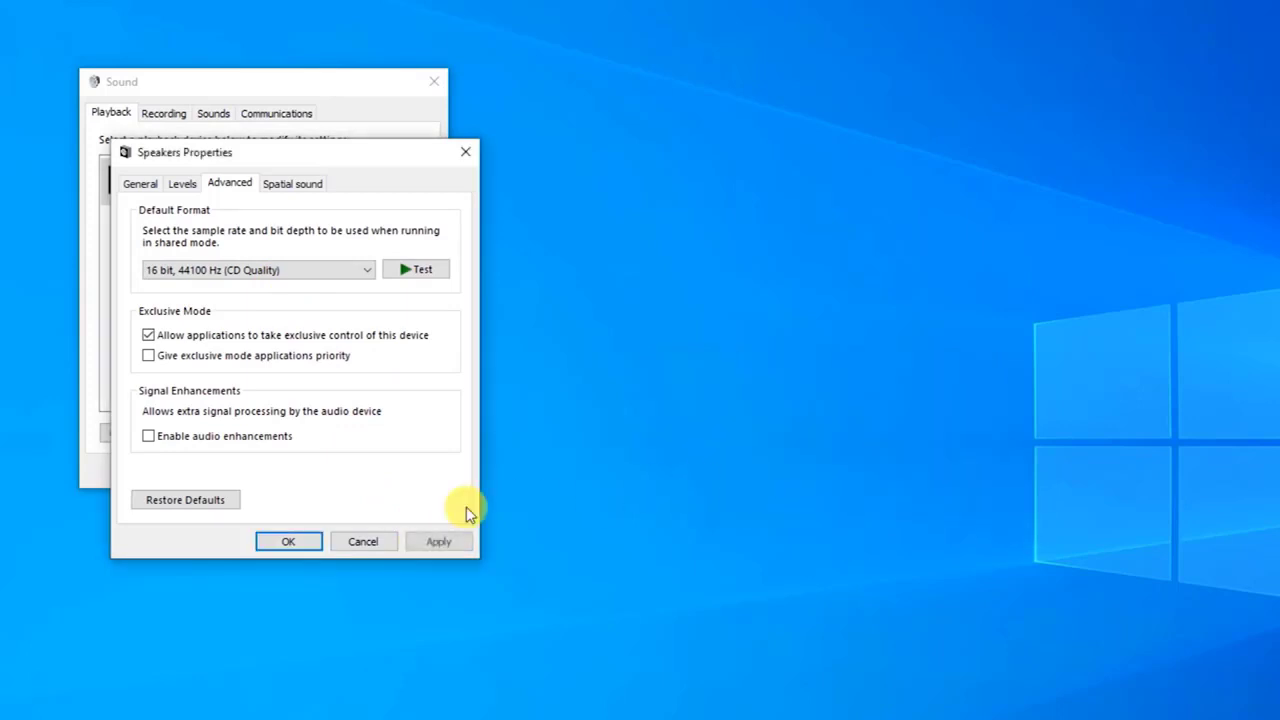
pyautogui.click(300, 541)
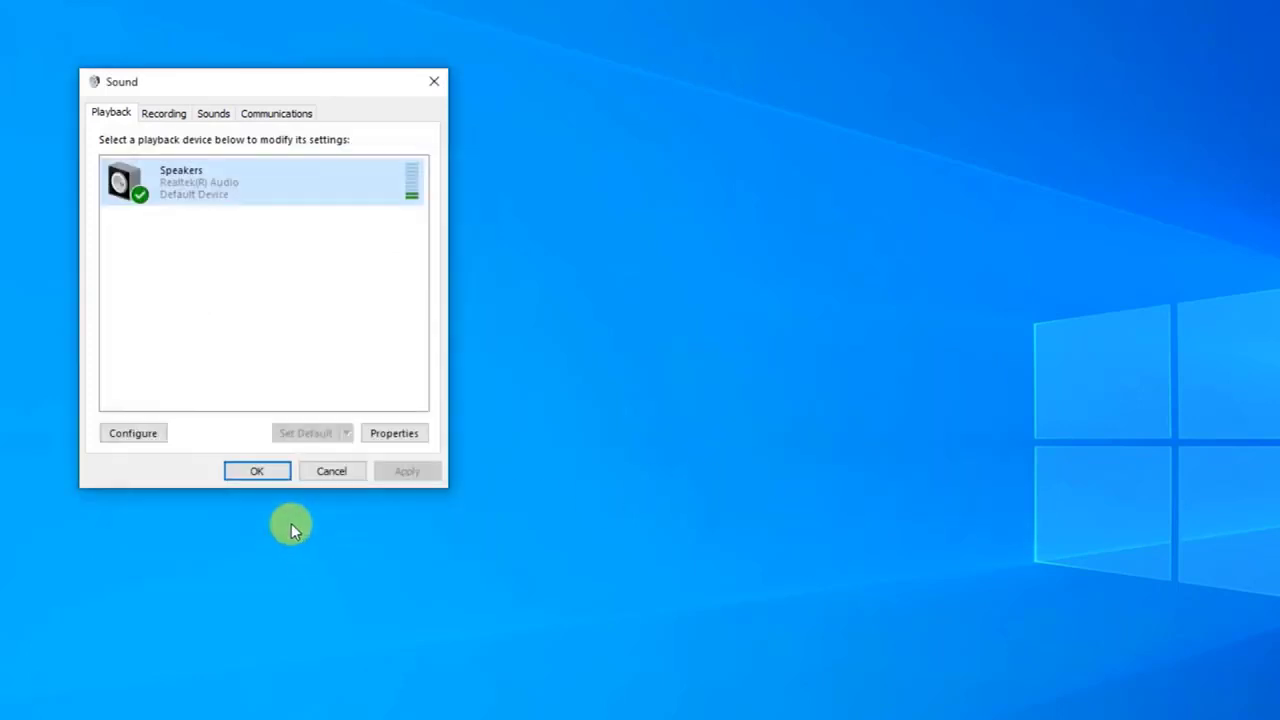
pyautogui.click(258, 471)
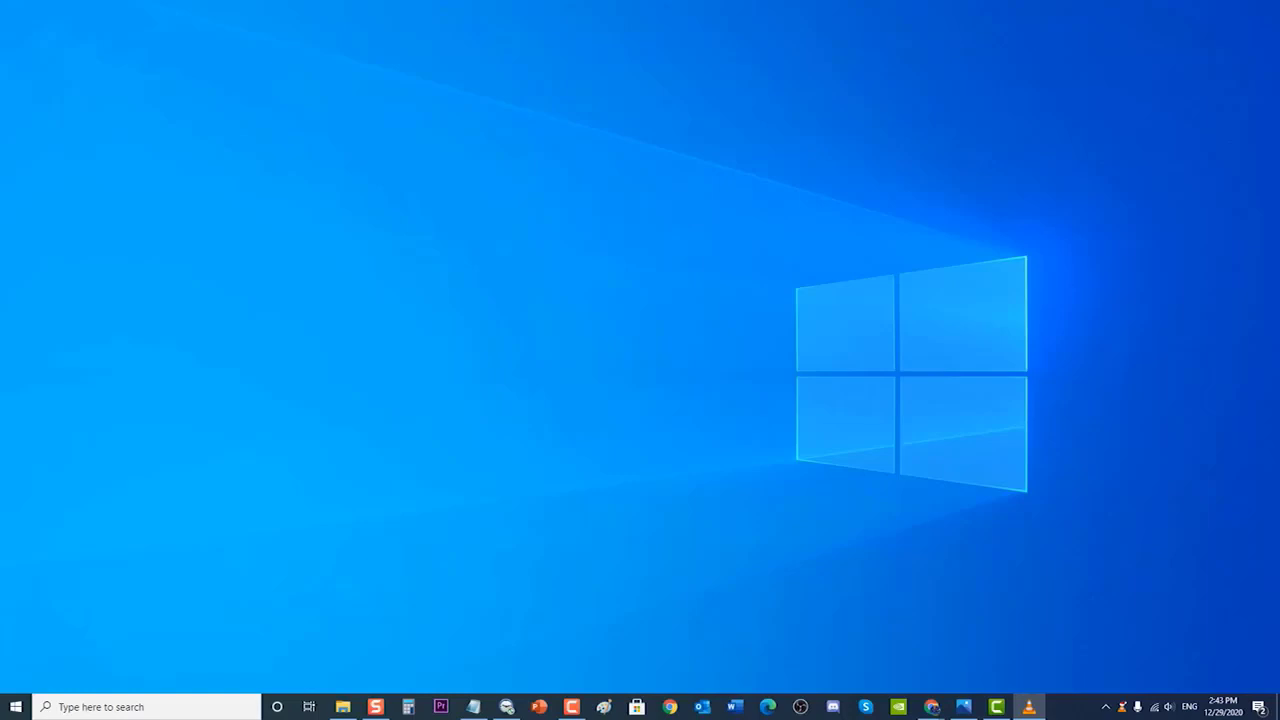
# Reopen Sound from the tray speaker icon and open Properties for the Speakers device
pyautogui.rightClick(1169, 707)
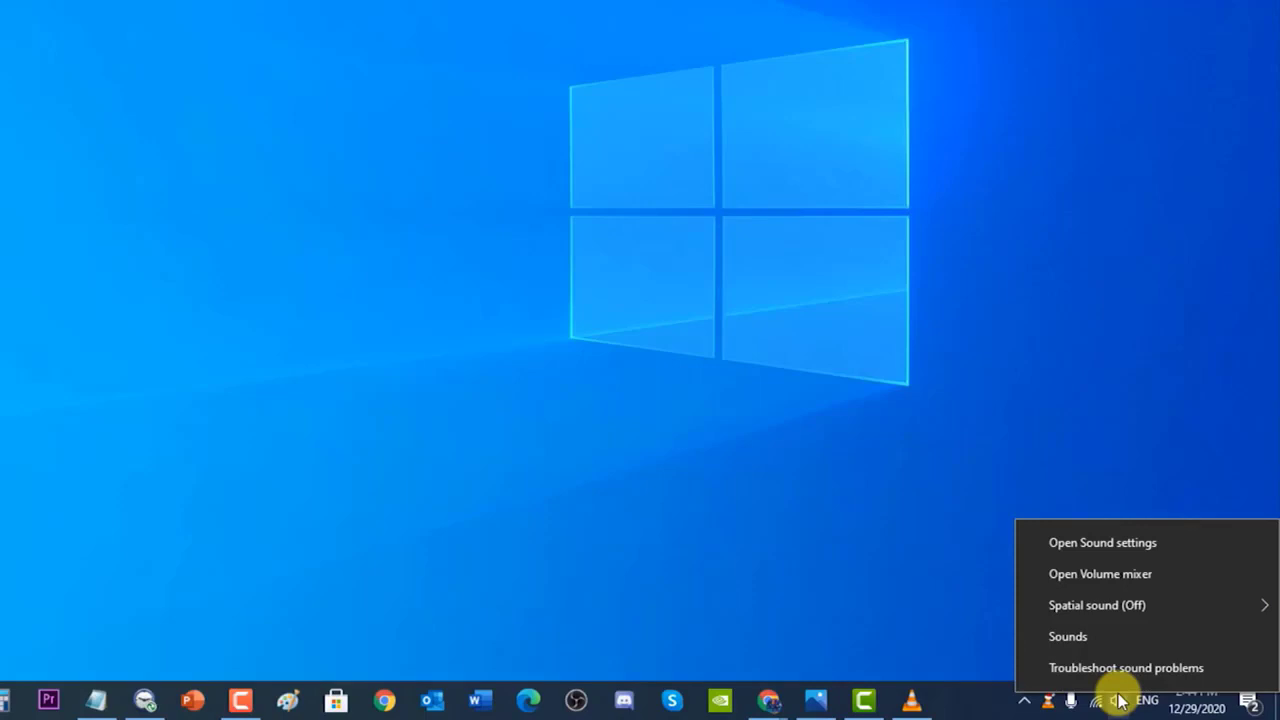
pyautogui.click(1107, 638)
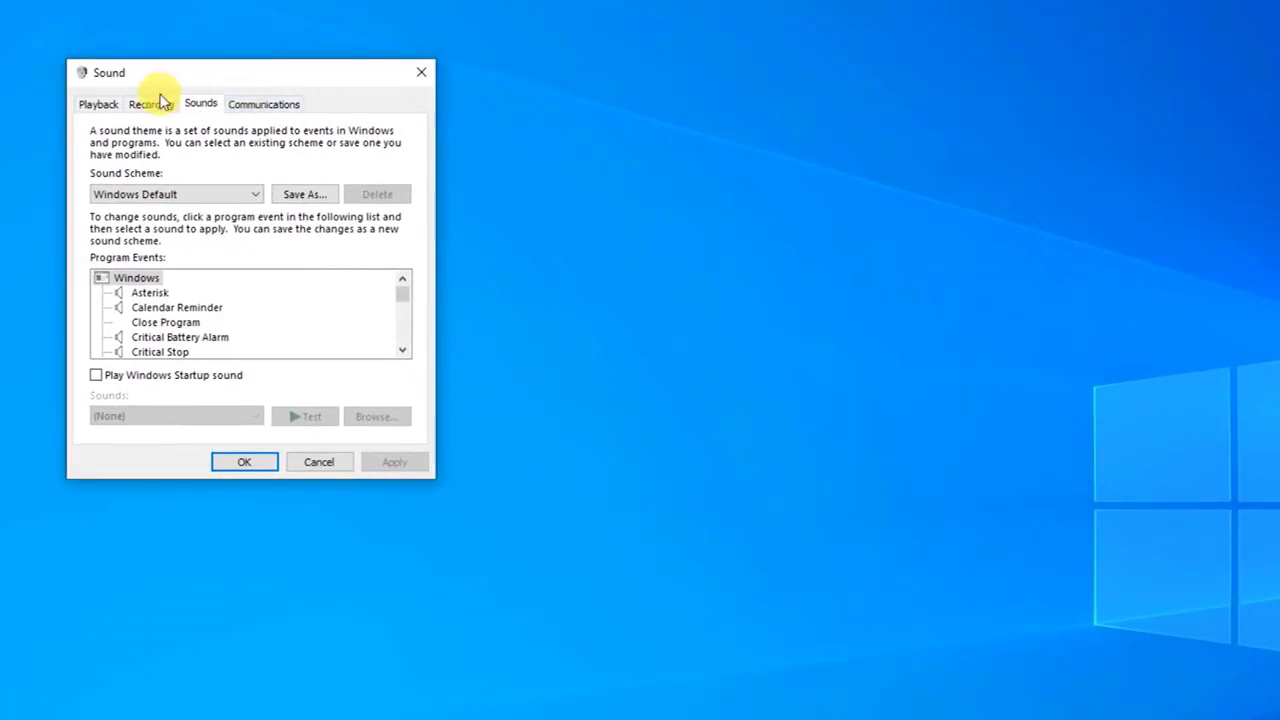
pyautogui.click(99, 105)
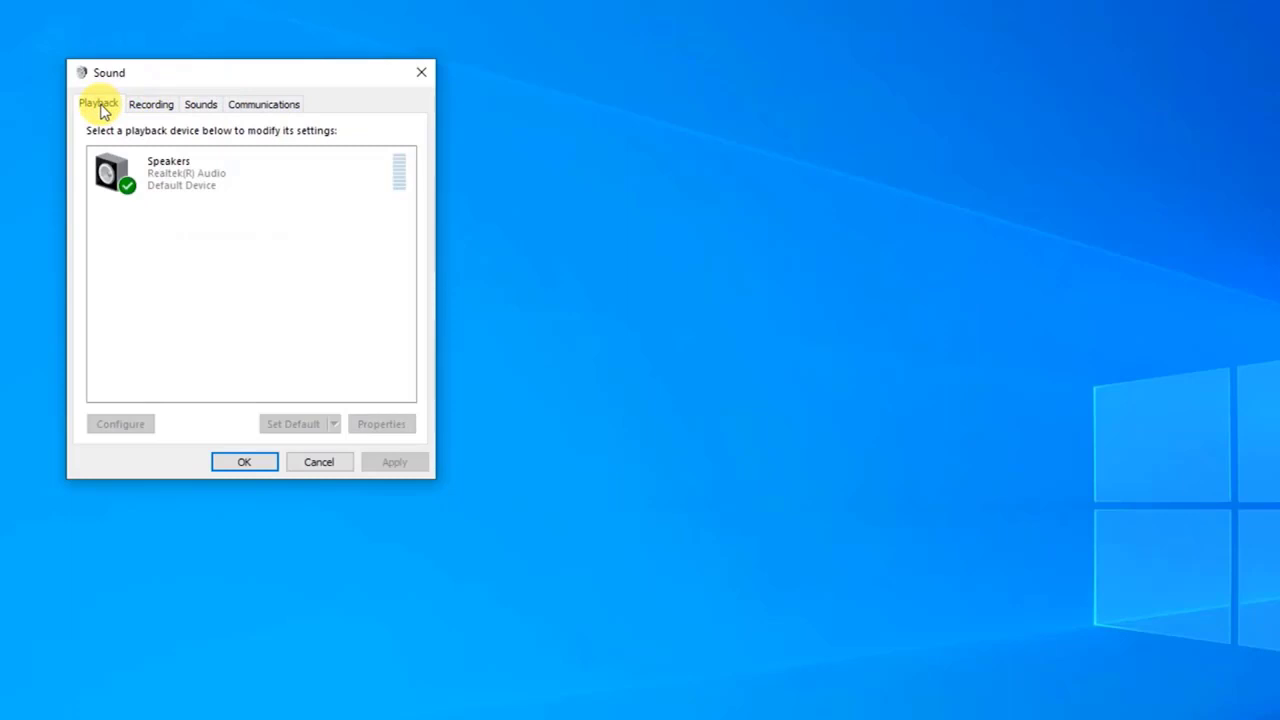
pyautogui.rightClick(168, 166)
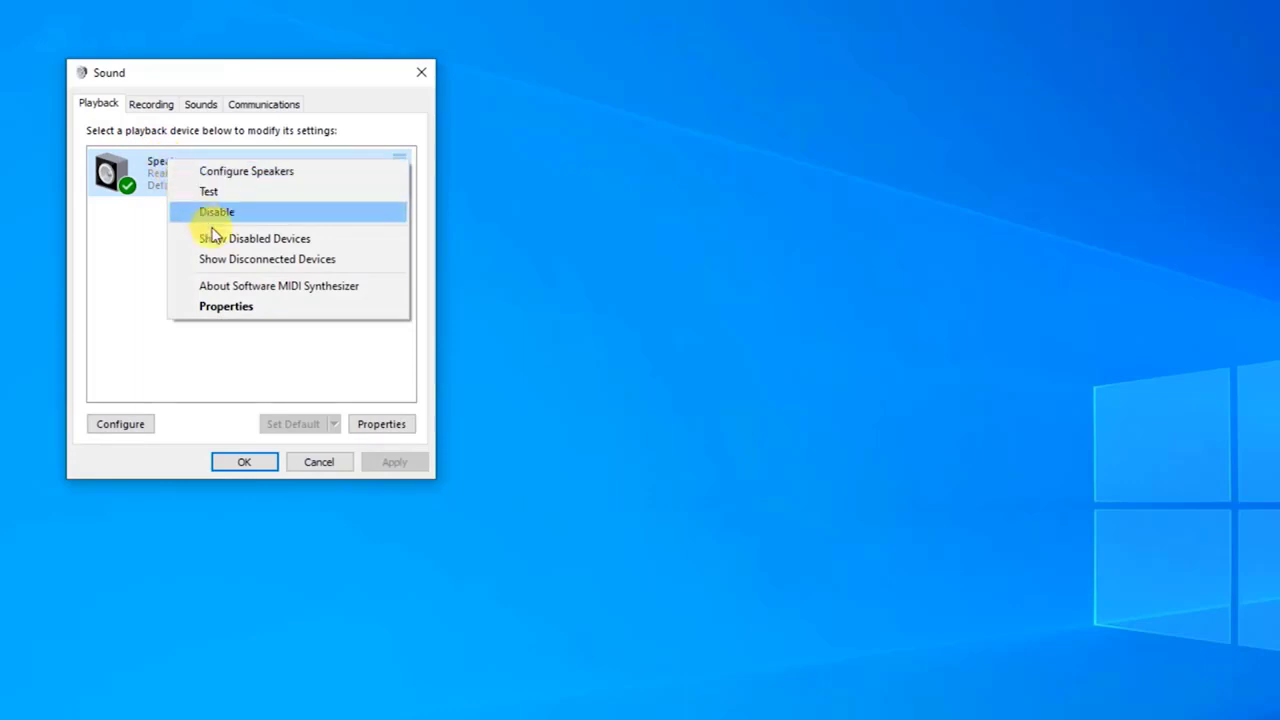
pyautogui.click(244, 307)
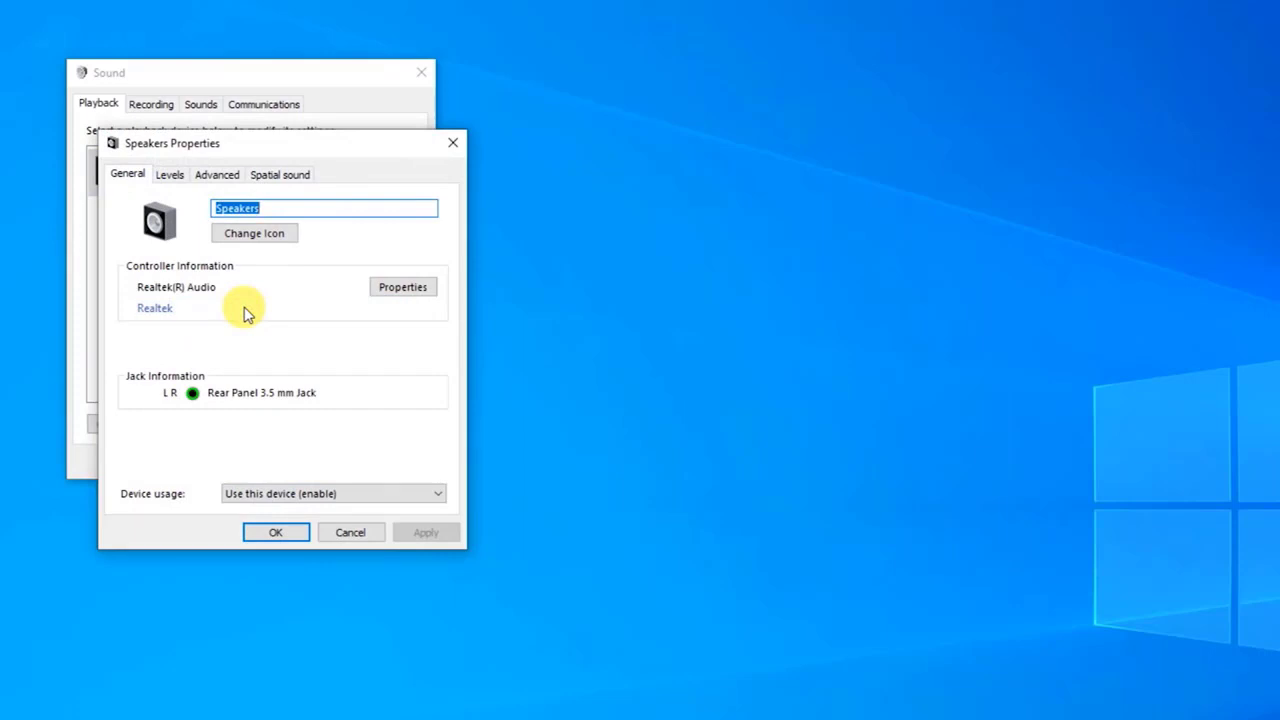
# Check Enable audio enhancements on the speakers' Advanced tab, apply it and confirm with OK
pyautogui.click(222, 176)
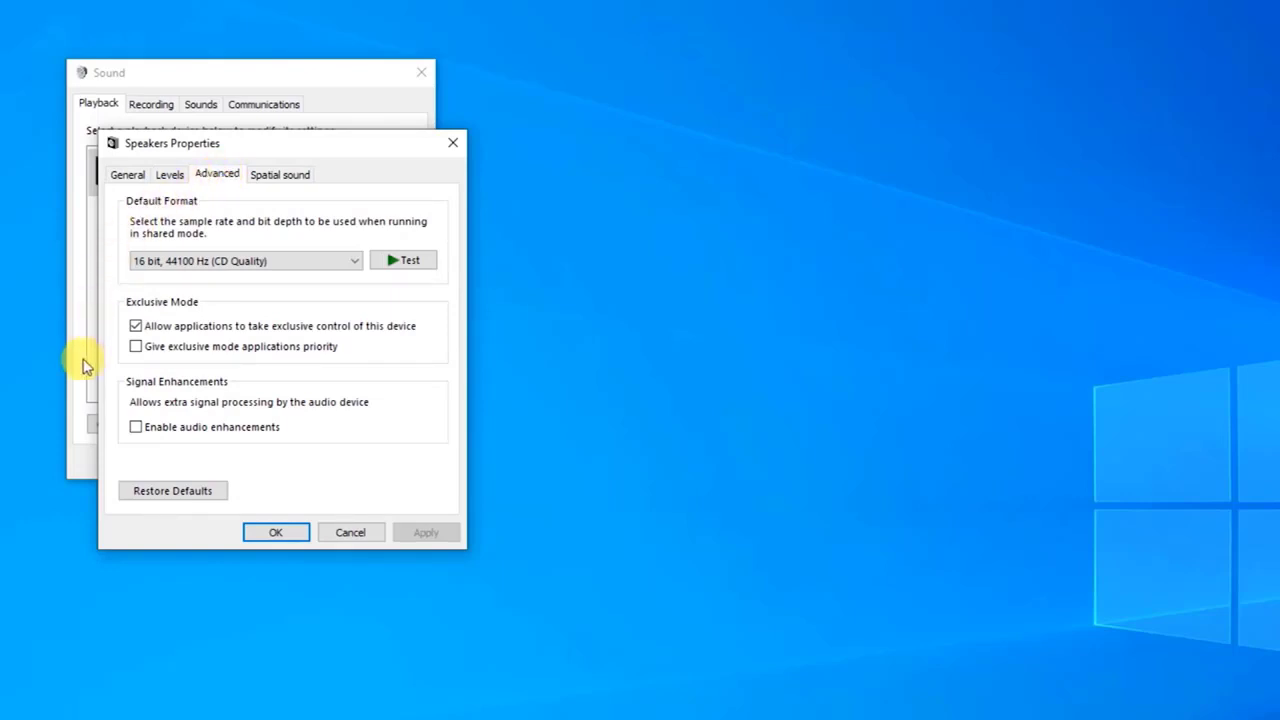
pyautogui.click(135, 428)
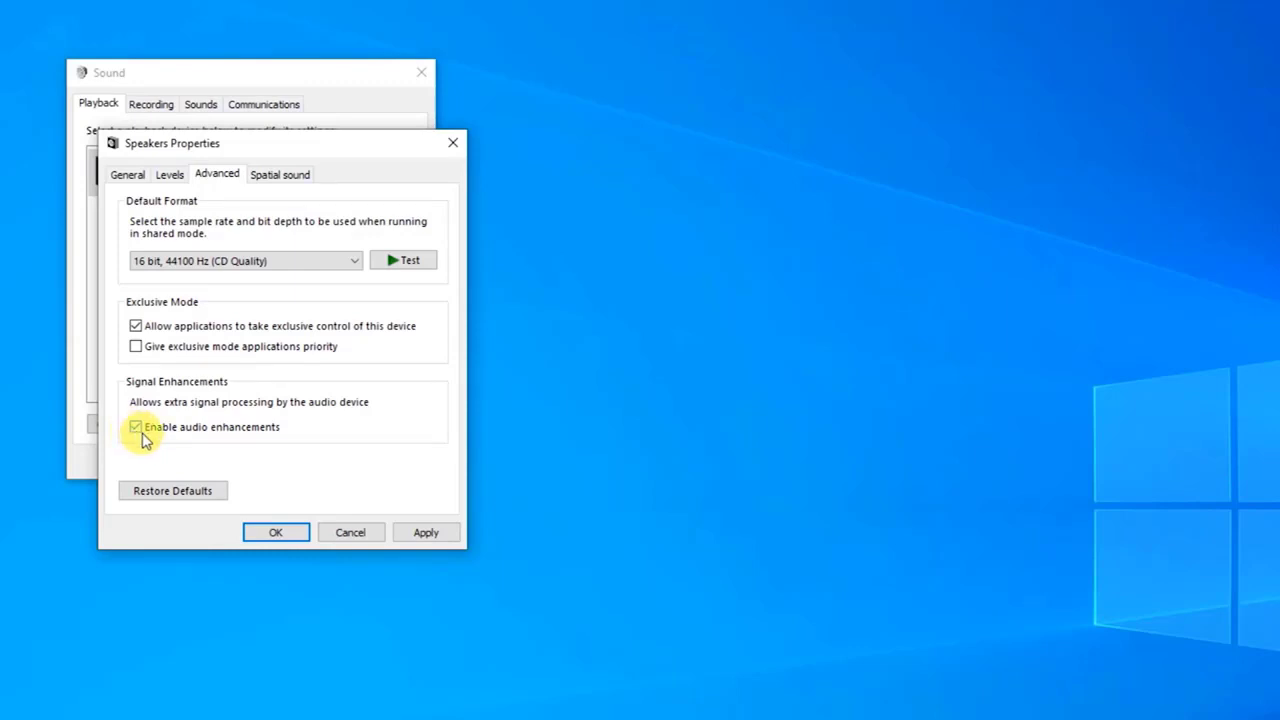
pyautogui.click(418, 536)
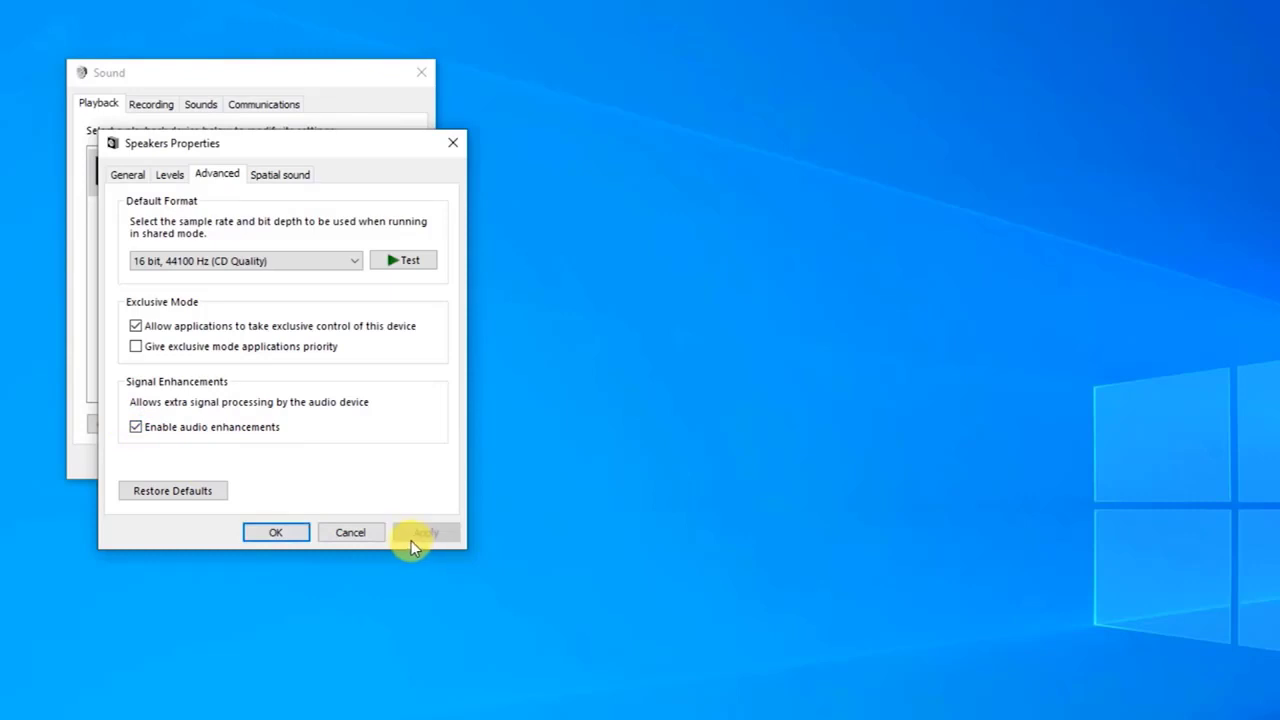
pyautogui.click(276, 535)
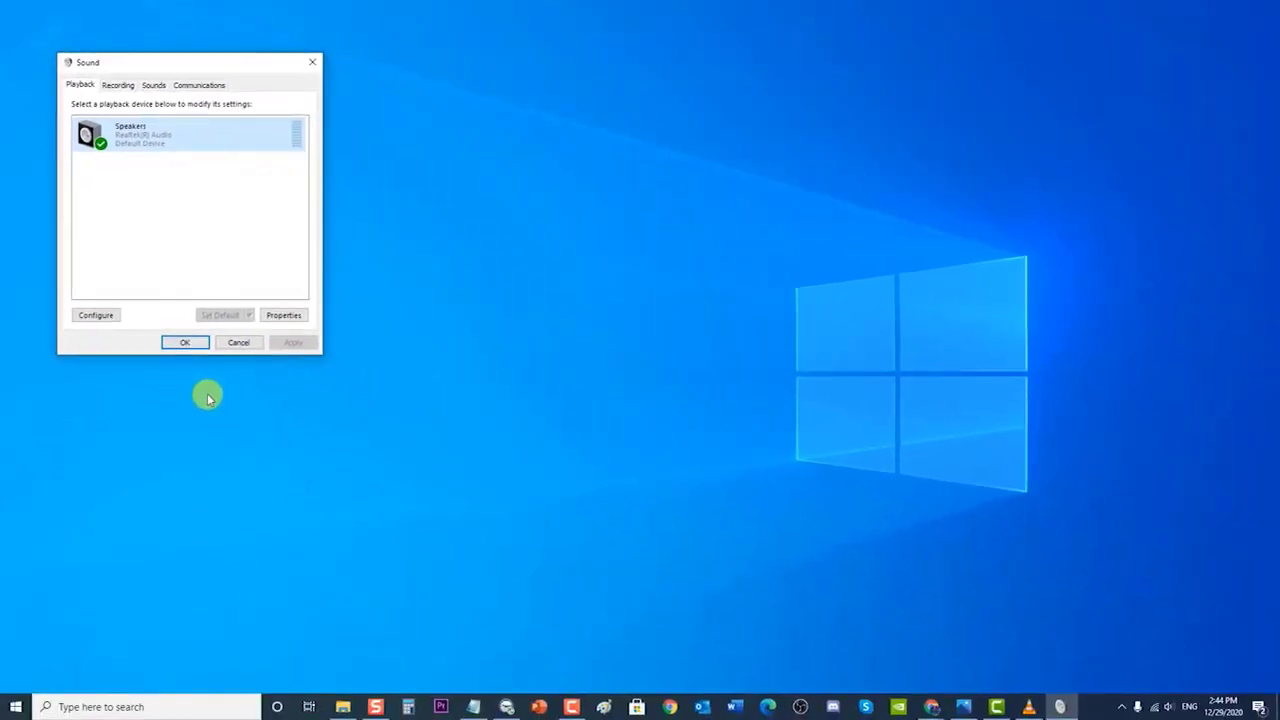
# Dismiss the Sound dialog with OK
pyautogui.click(185, 343)
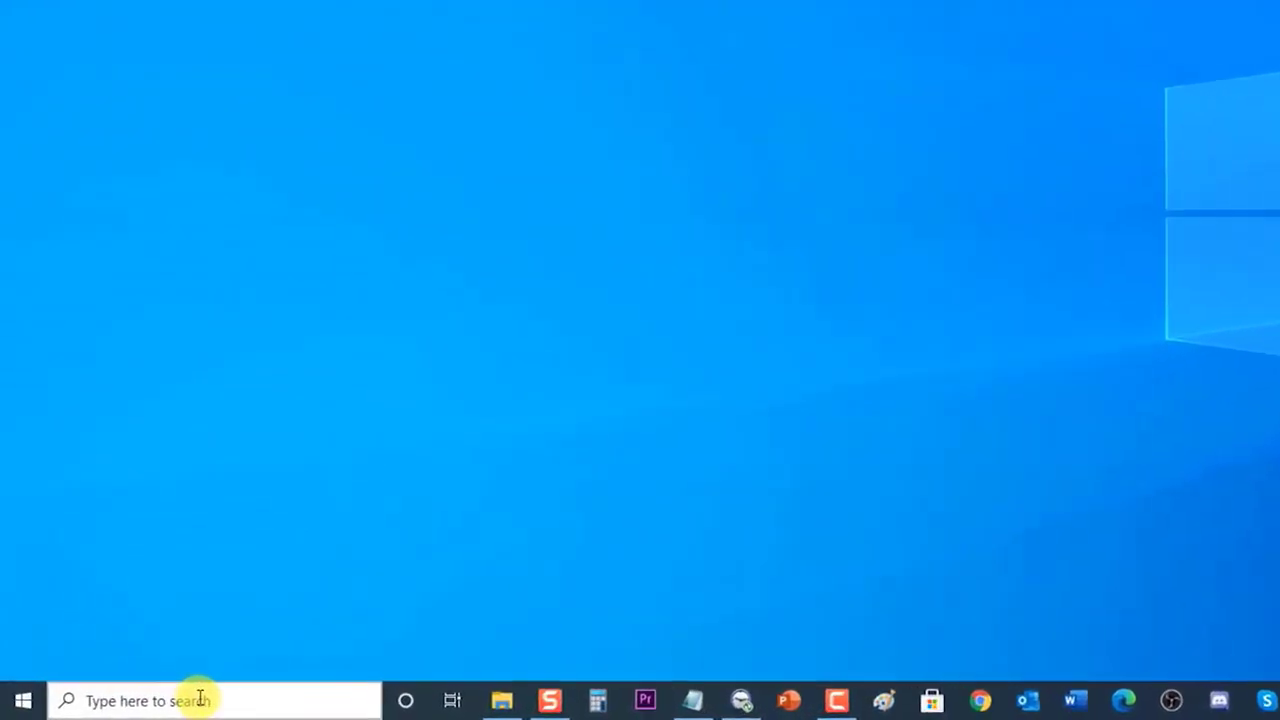
# Search the taskbar for 'Control Panel' and open the best match
pyautogui.click(200, 698)
pyautogui.write('C')
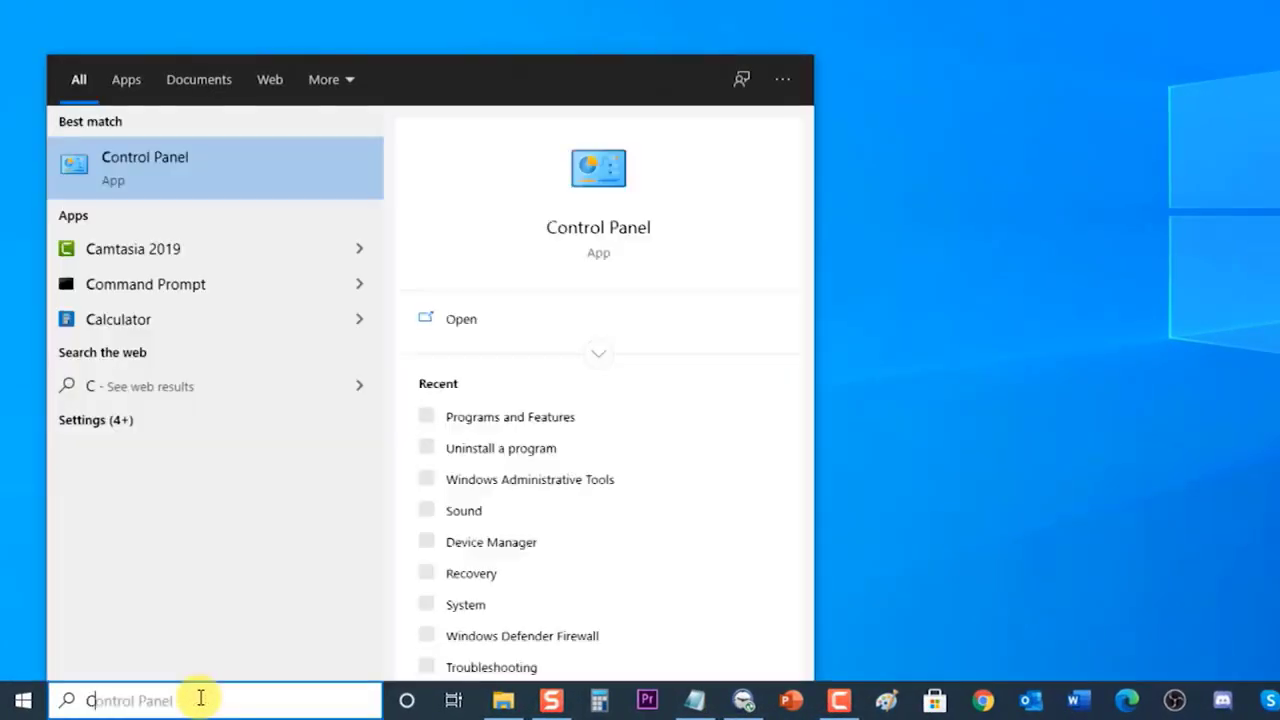
pyautogui.write('ontrol Panel')
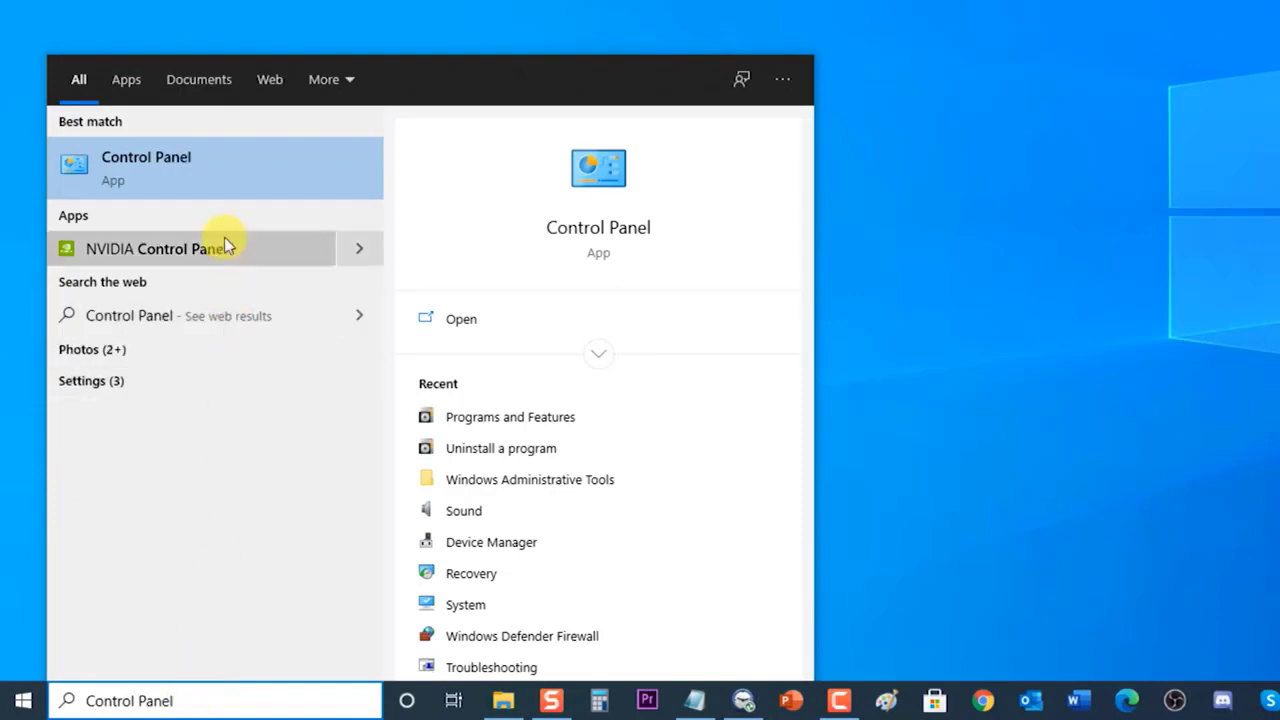
pyautogui.click(218, 172)
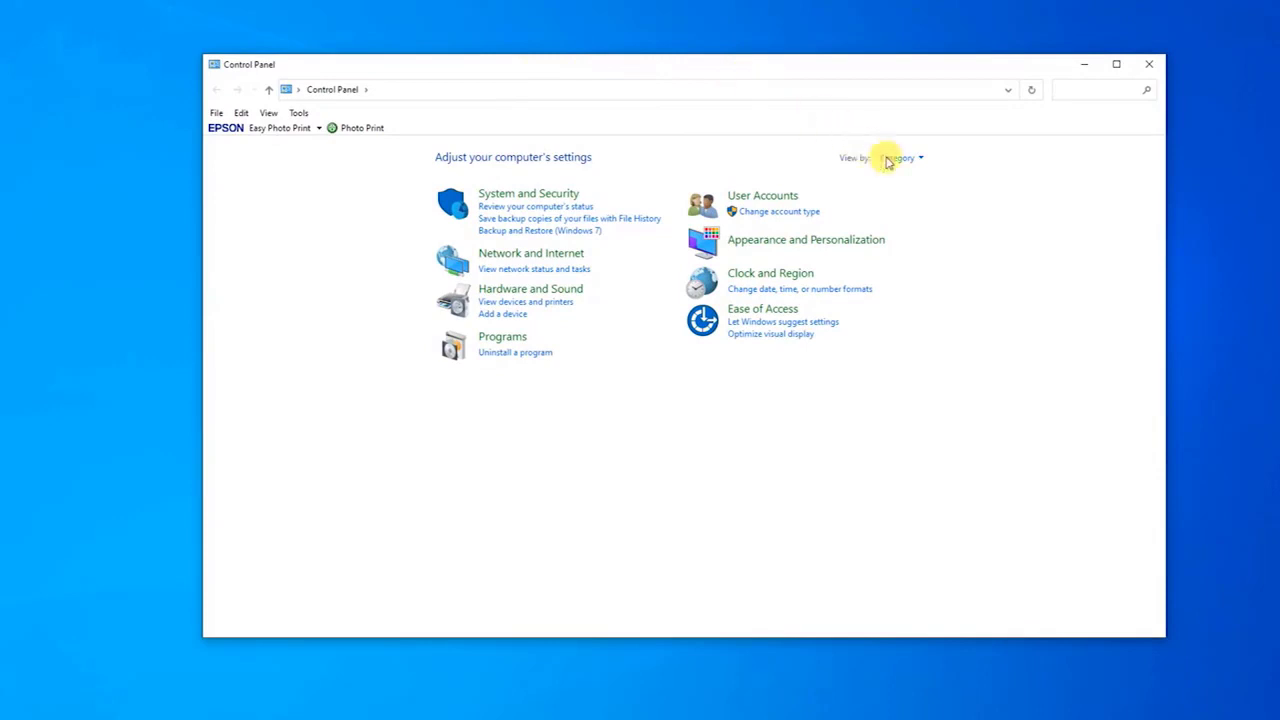
# Switch Control Panel's View by to Large icons and open the Sound item
pyautogui.click(919, 160)
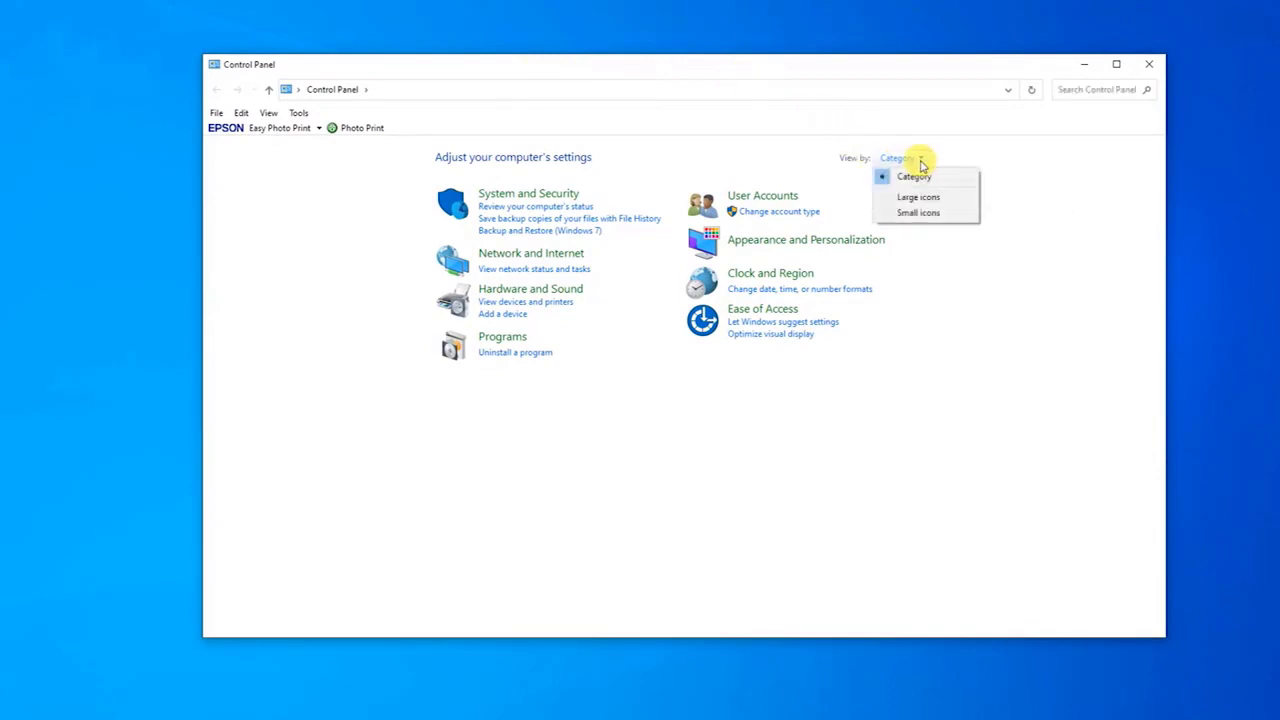
pyautogui.click(928, 198)
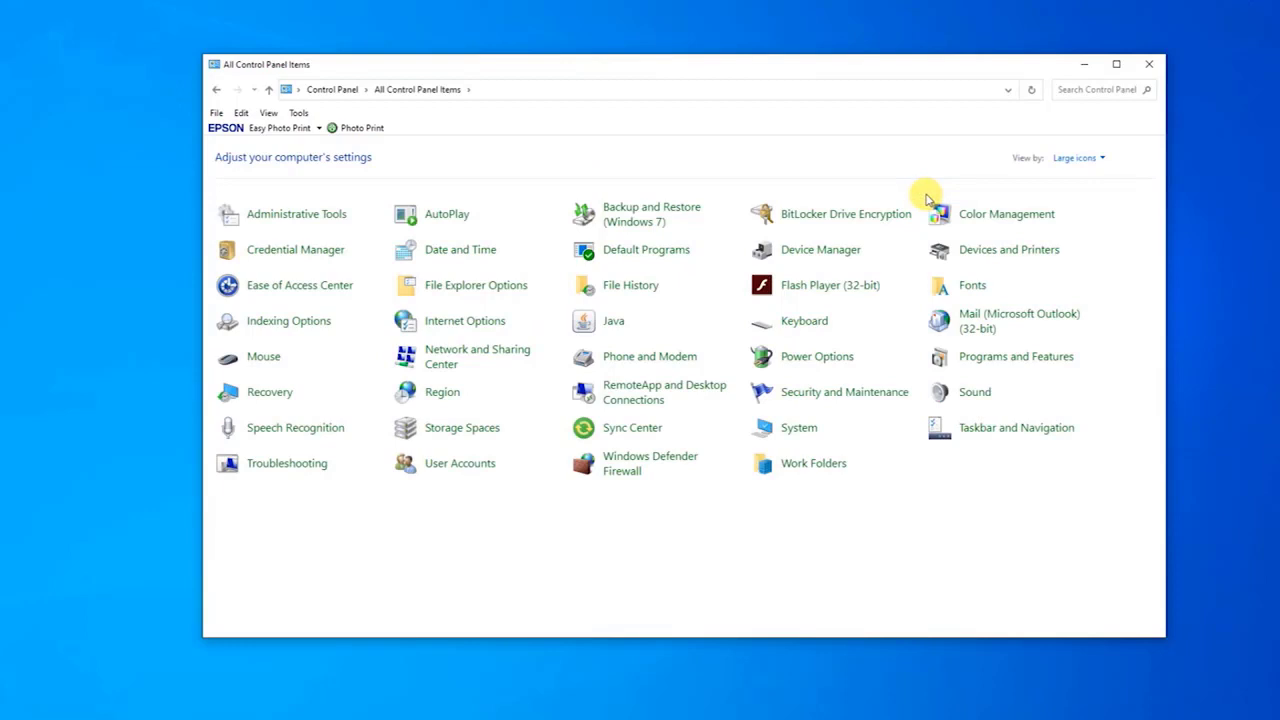
pyautogui.click(974, 392)
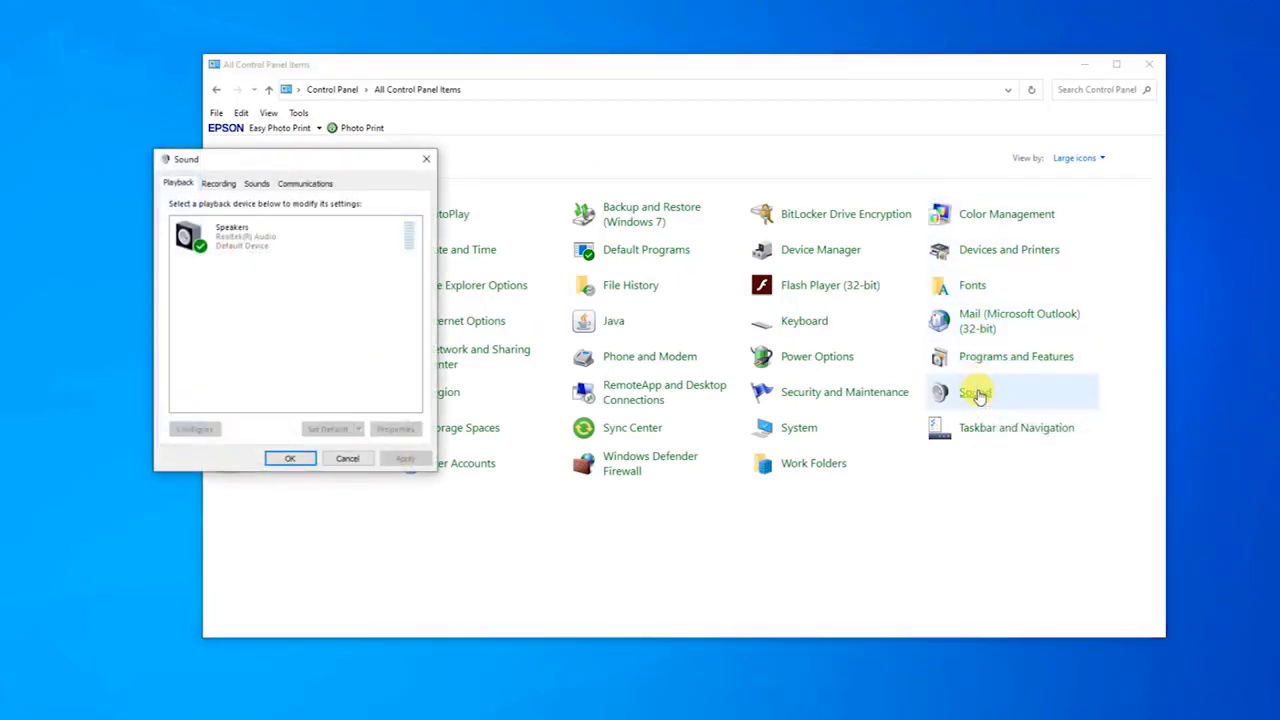
# In Speakers properties, untick 'Allow applications to take exclusive control of this device' and apply
pyautogui.click(255, 238)
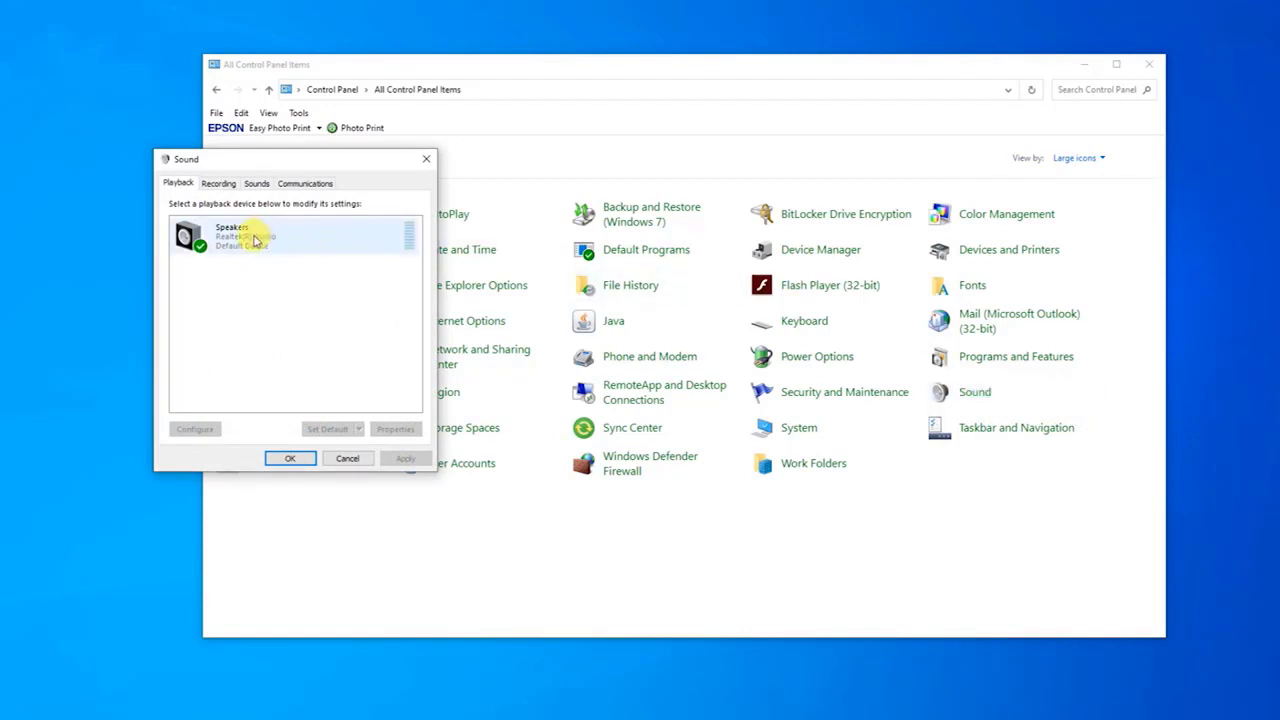
pyautogui.rightClick(248, 239)
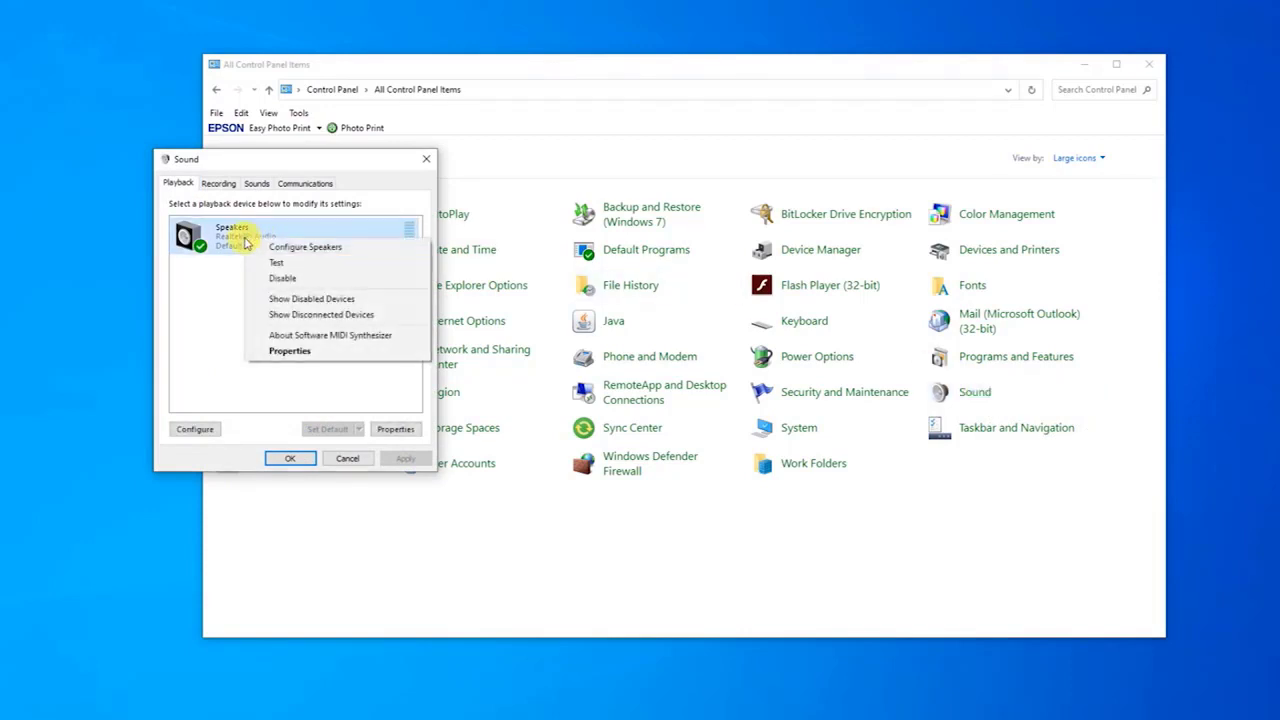
pyautogui.click(303, 352)
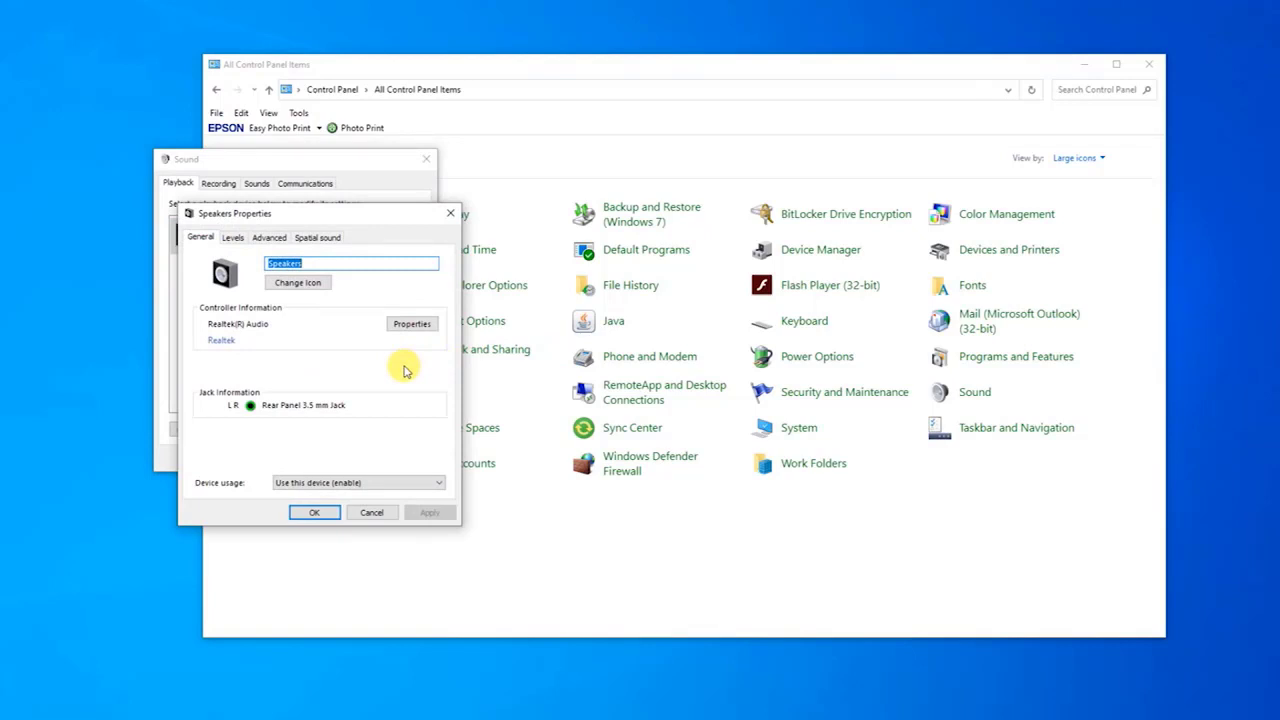
pyautogui.click(270, 238)
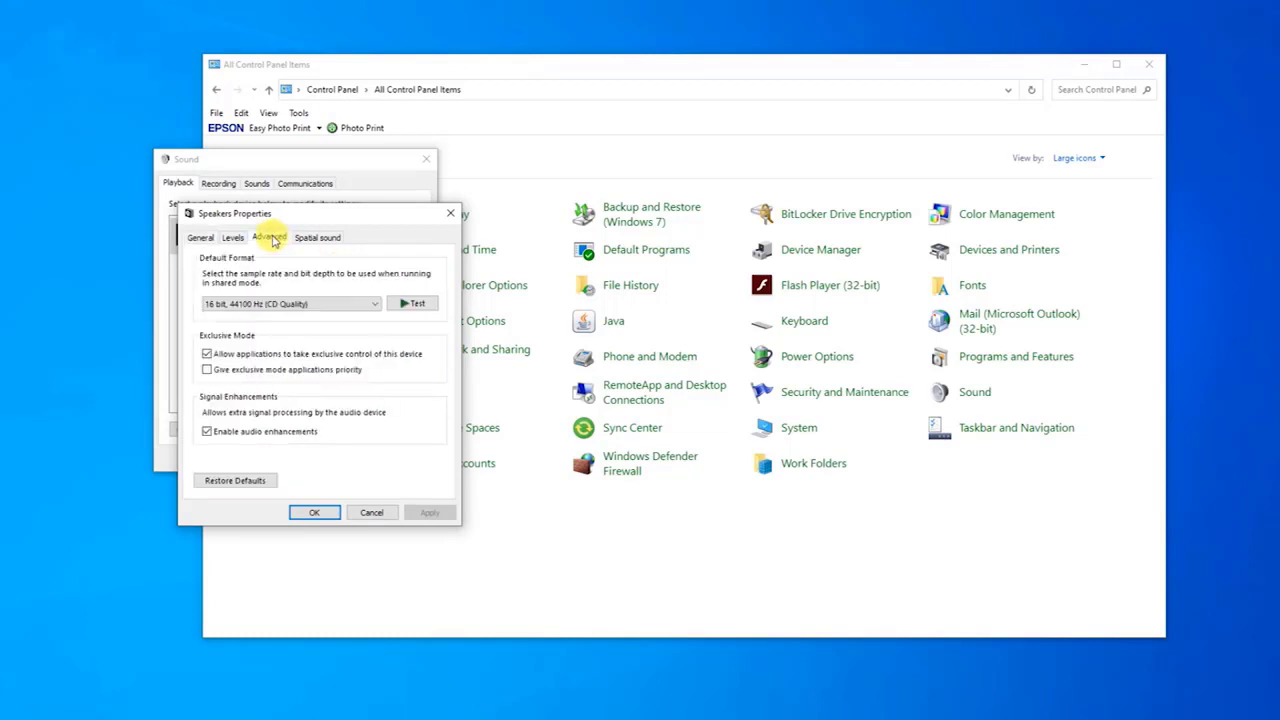
pyautogui.click(207, 355)
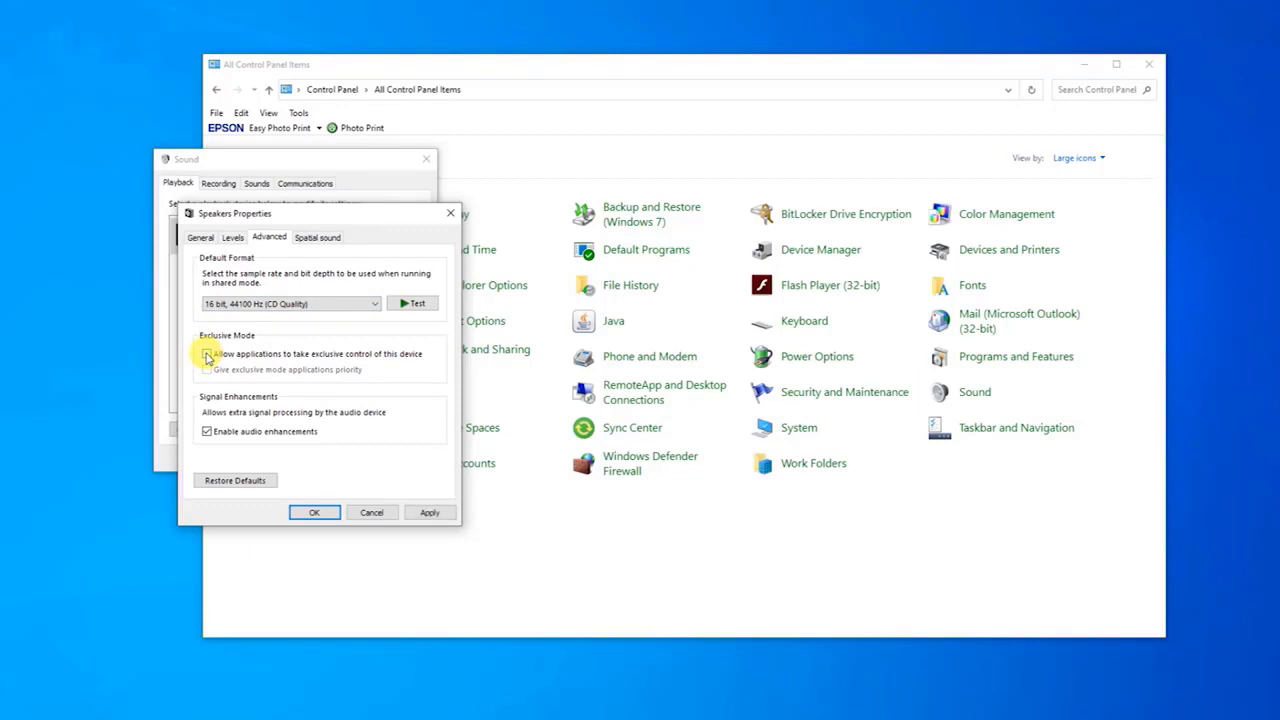
pyautogui.click(434, 514)
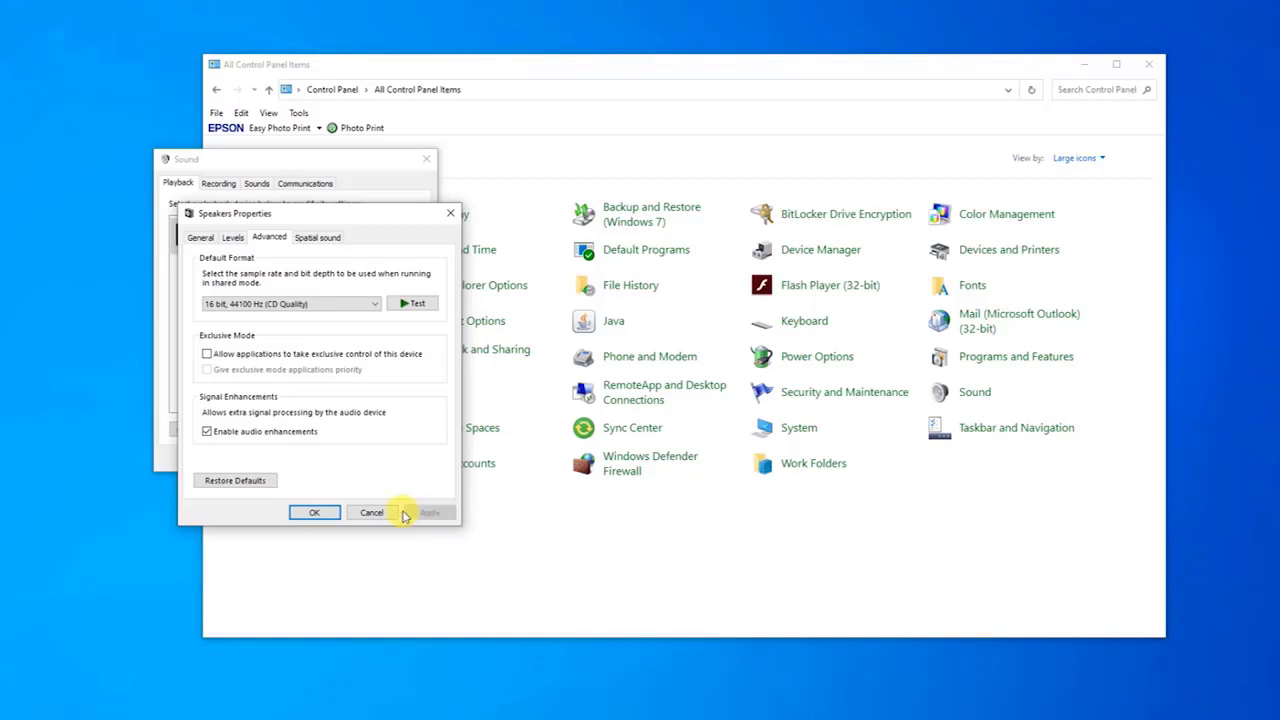
pyautogui.click(314, 513)
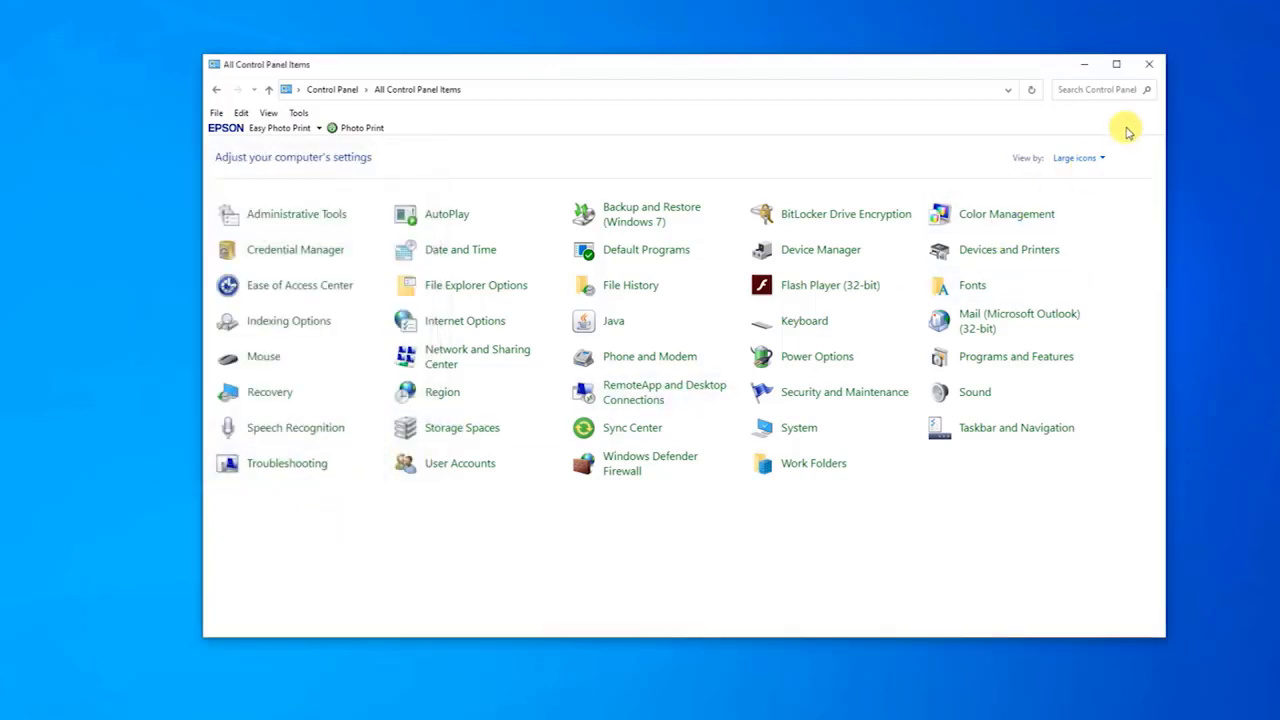
# Close the All Control Panel Items window
pyautogui.click(1157, 64)
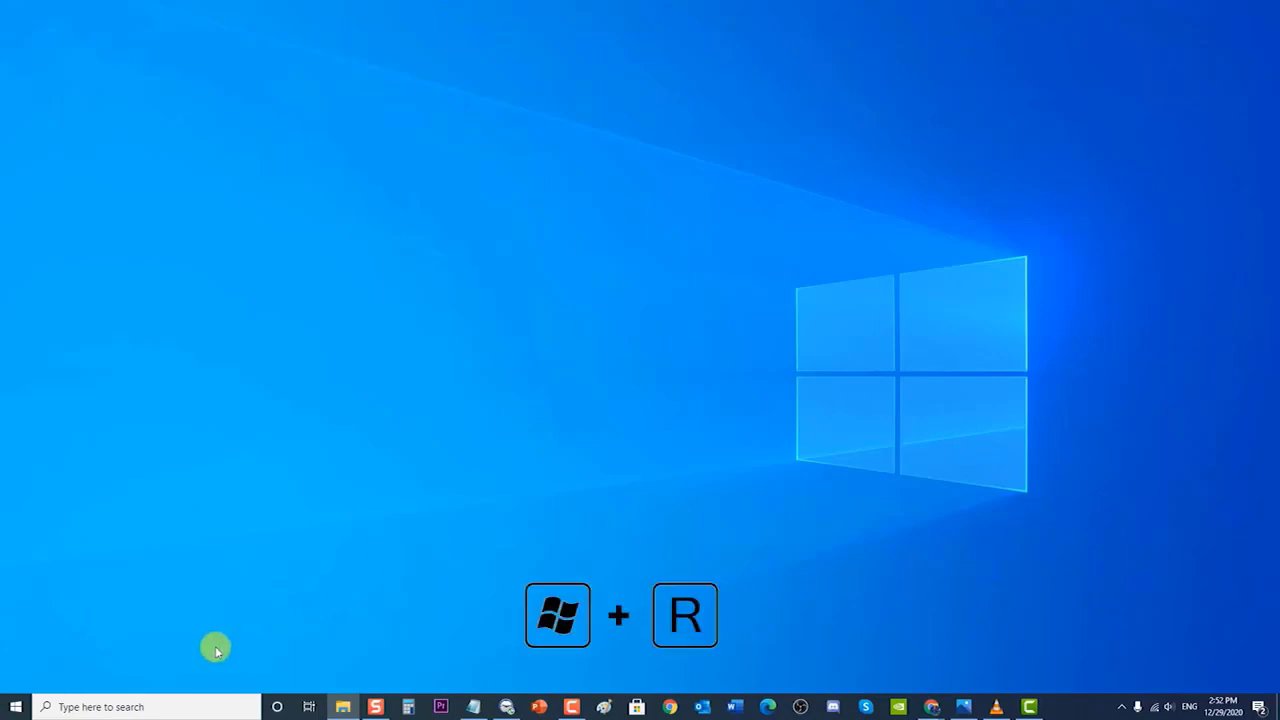
# Launch Device Manager by running devmgmt.msc from the Run box
pyautogui.press('super+r')
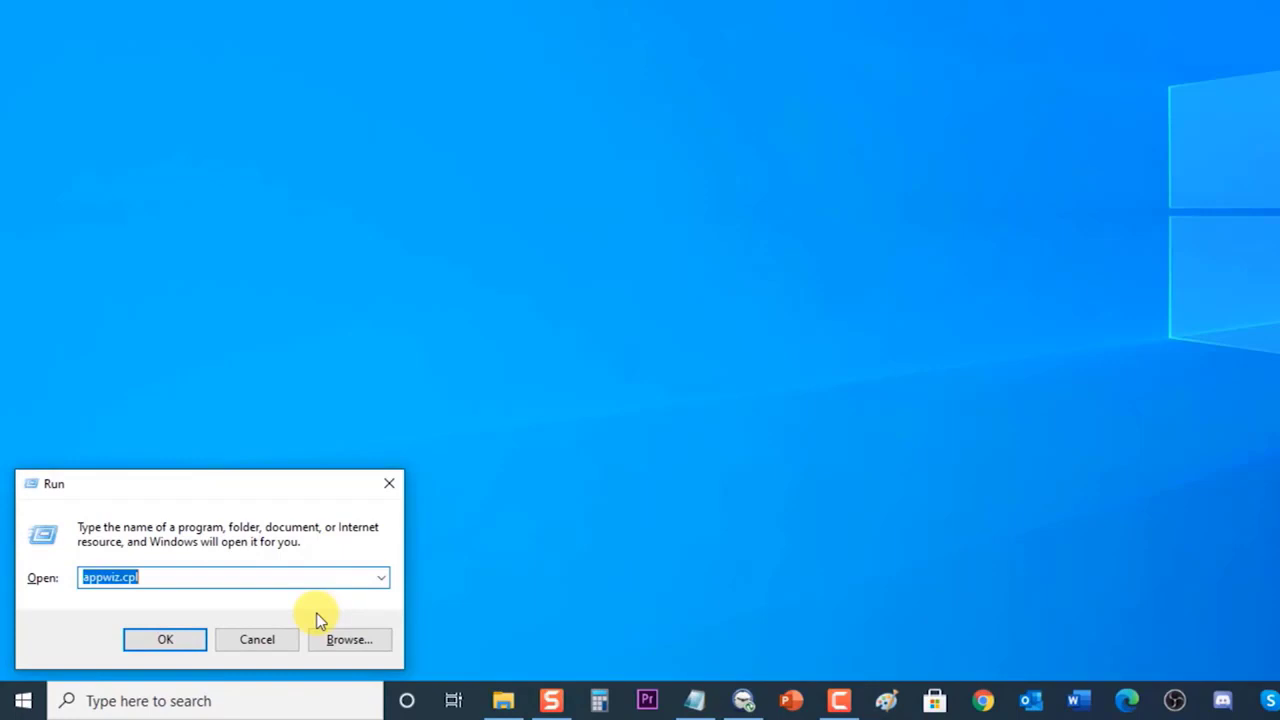
pyautogui.write('dev')
pyautogui.press('Down')
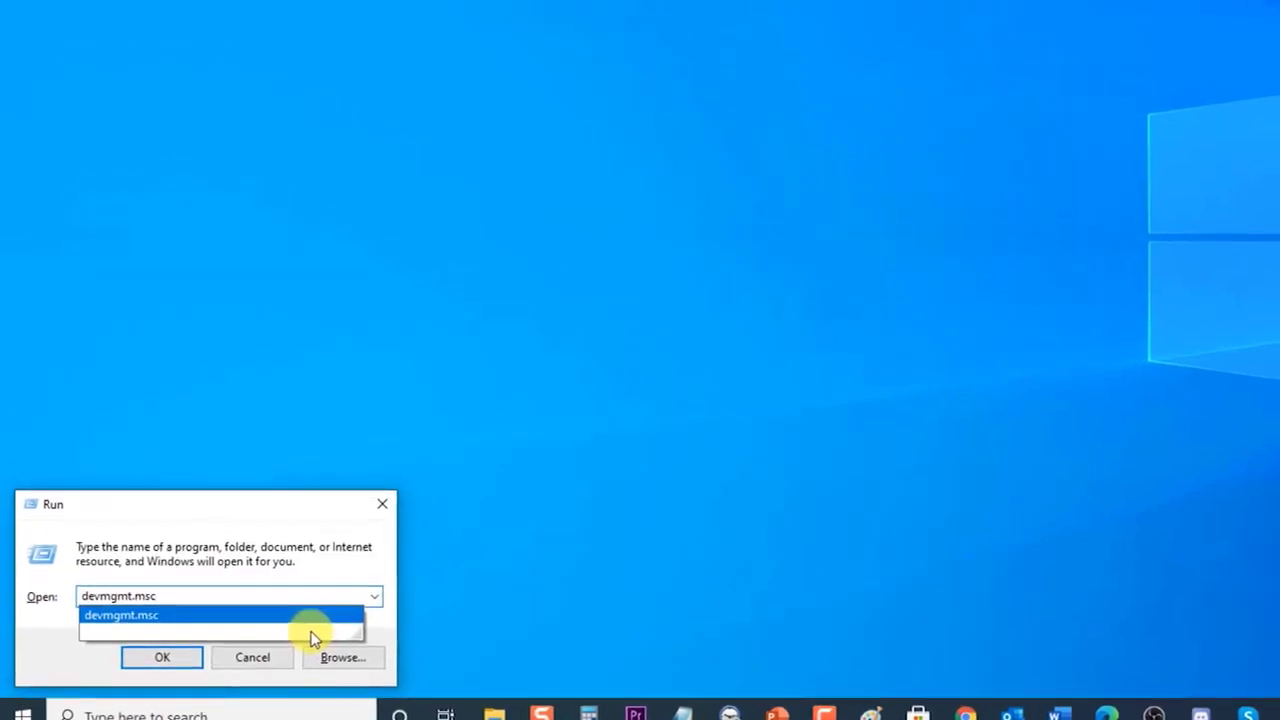
pyautogui.press('Return')
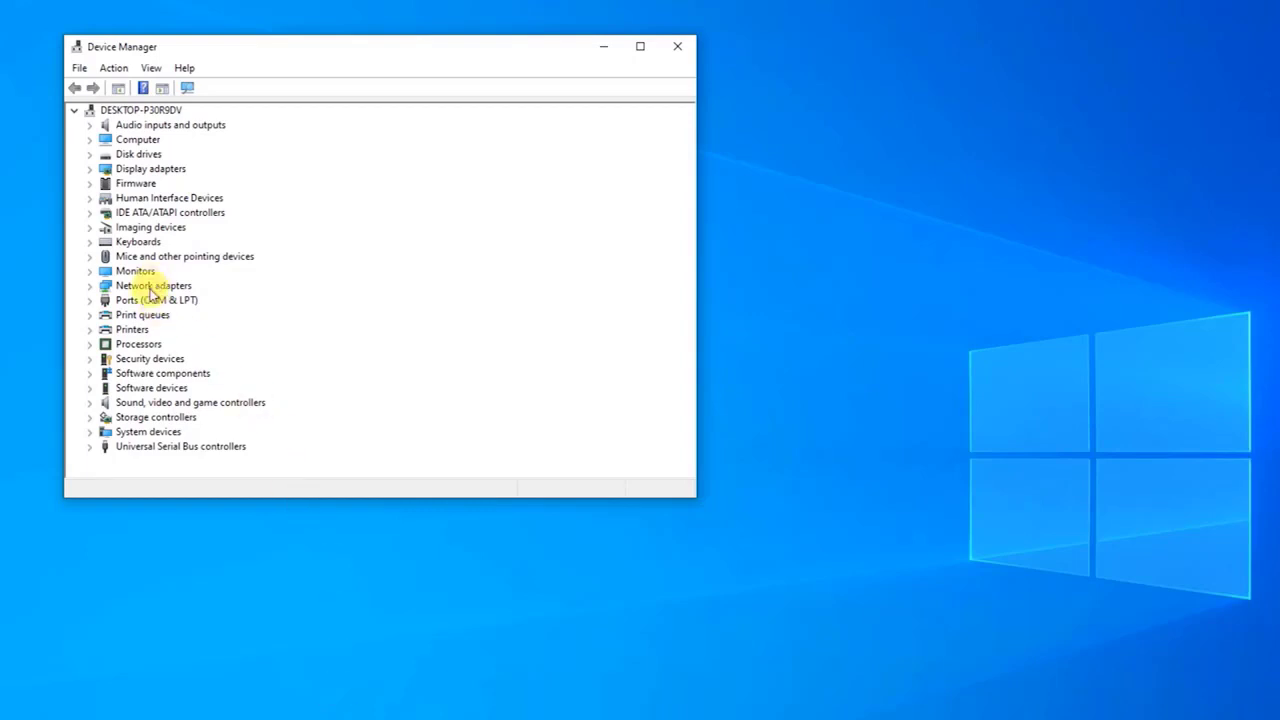
# Search automatically for an updated Realtek(R) Audio driver and dismiss the 'best drivers already installed' result
pyautogui.click(90, 405)
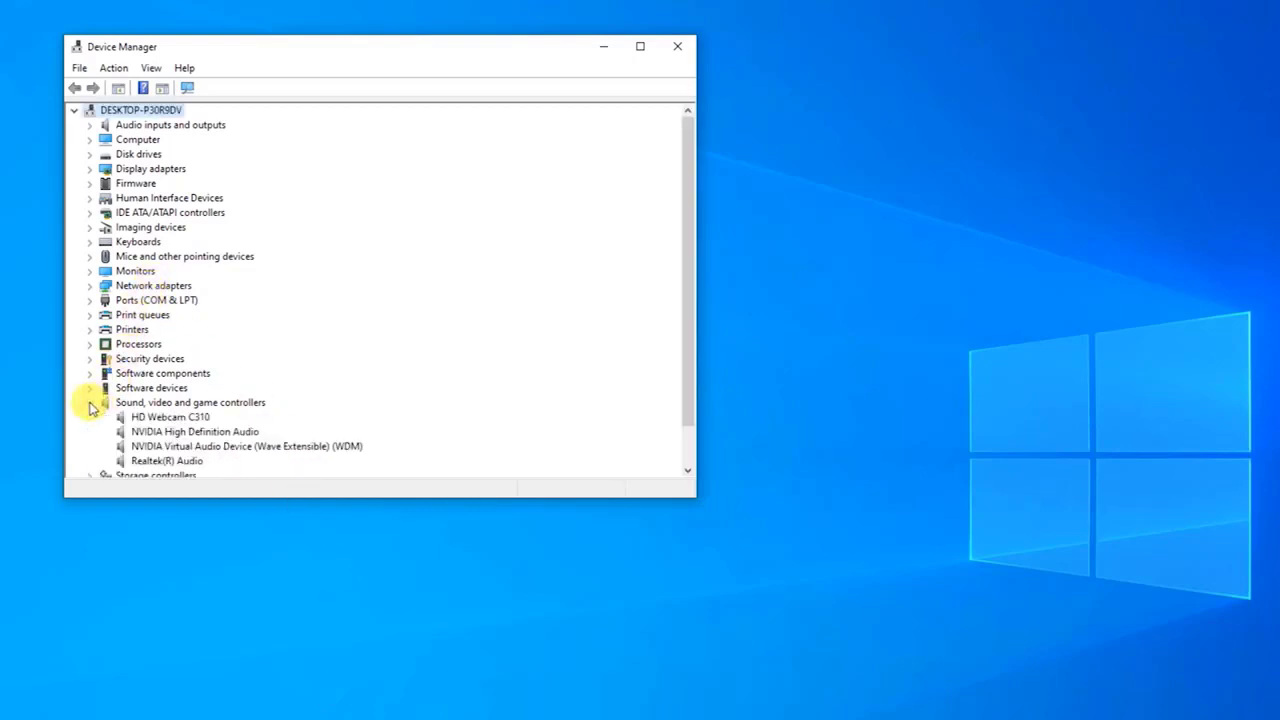
pyautogui.scroll(-1, 368, 399)
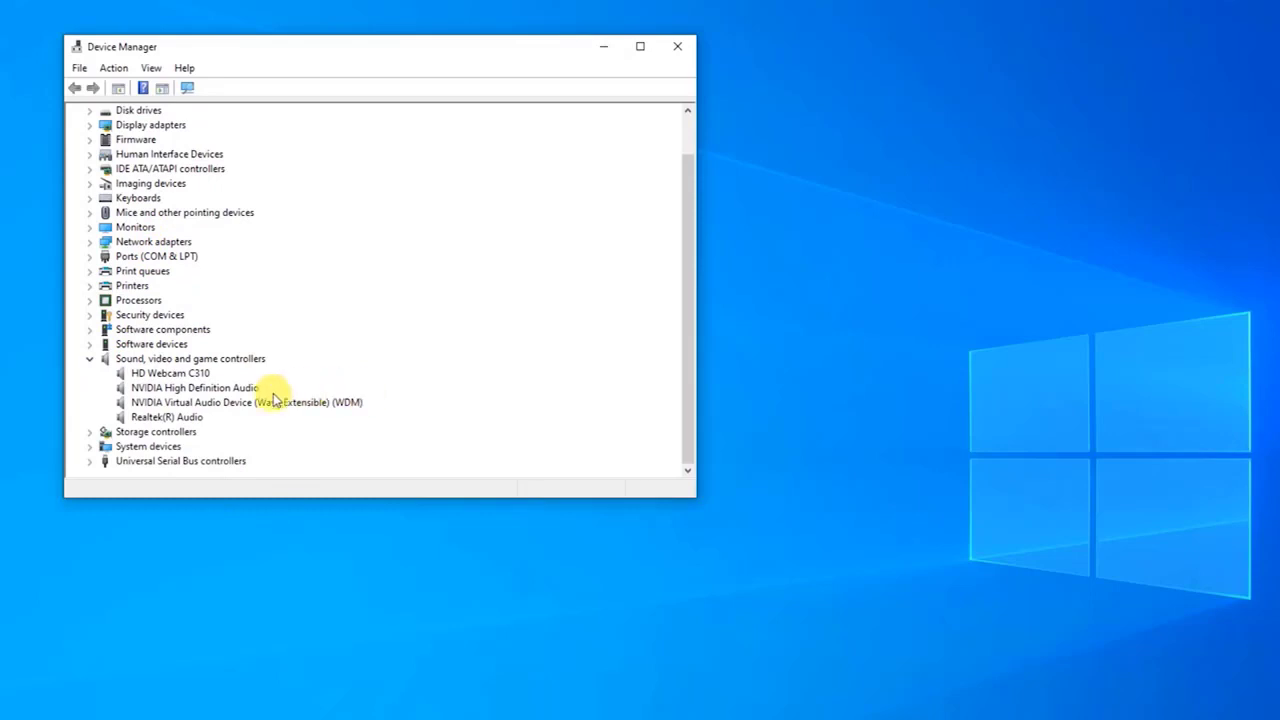
pyautogui.rightClick(180, 419)
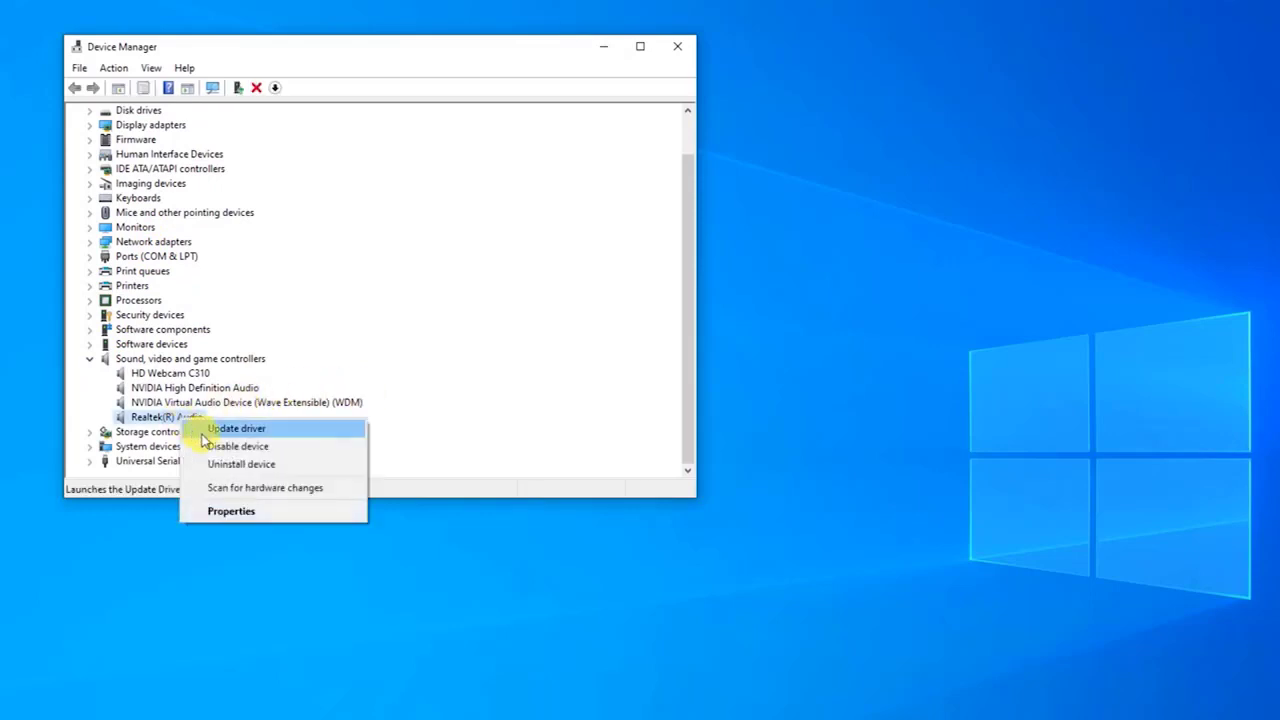
pyautogui.click(195, 428)
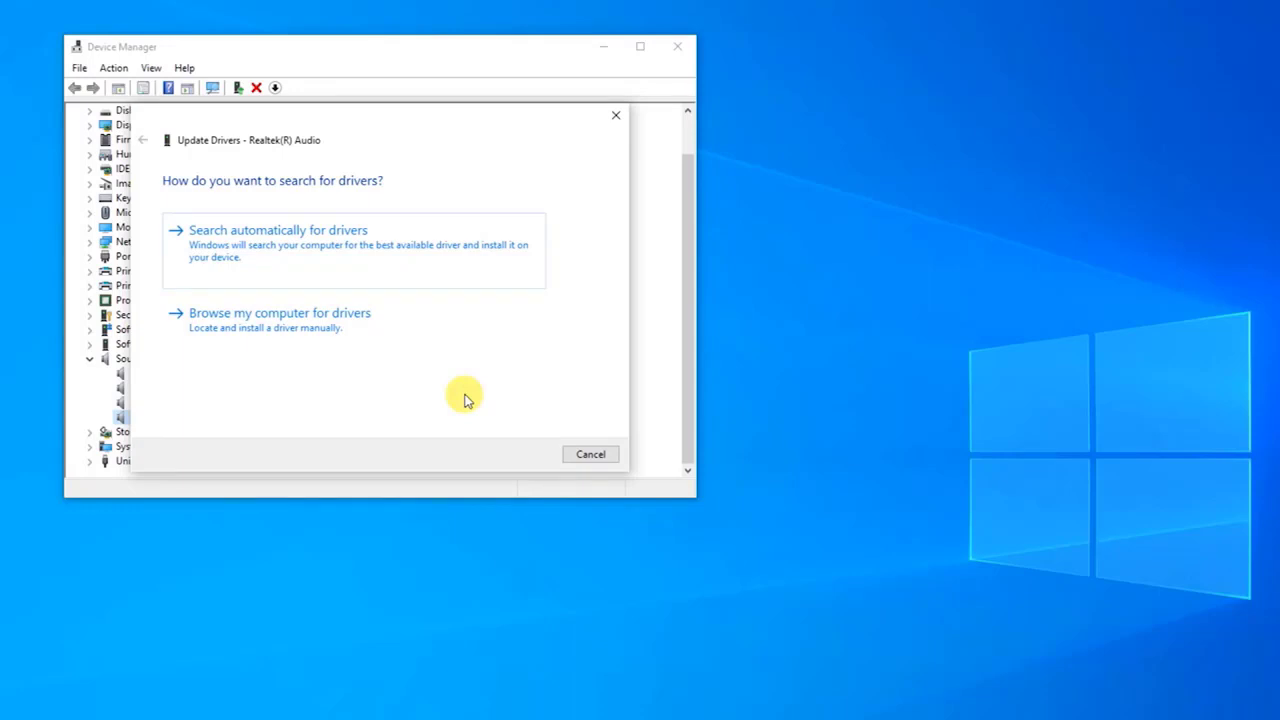
pyautogui.click(322, 256)
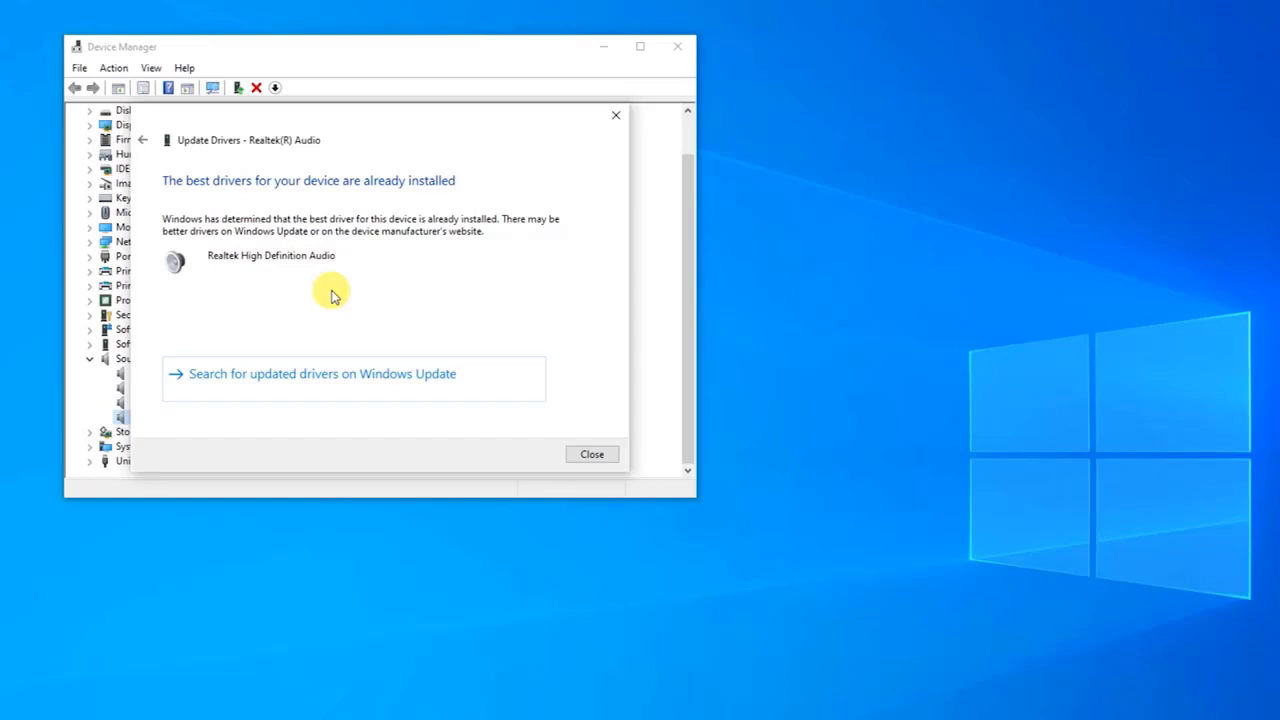
pyautogui.click(590, 456)
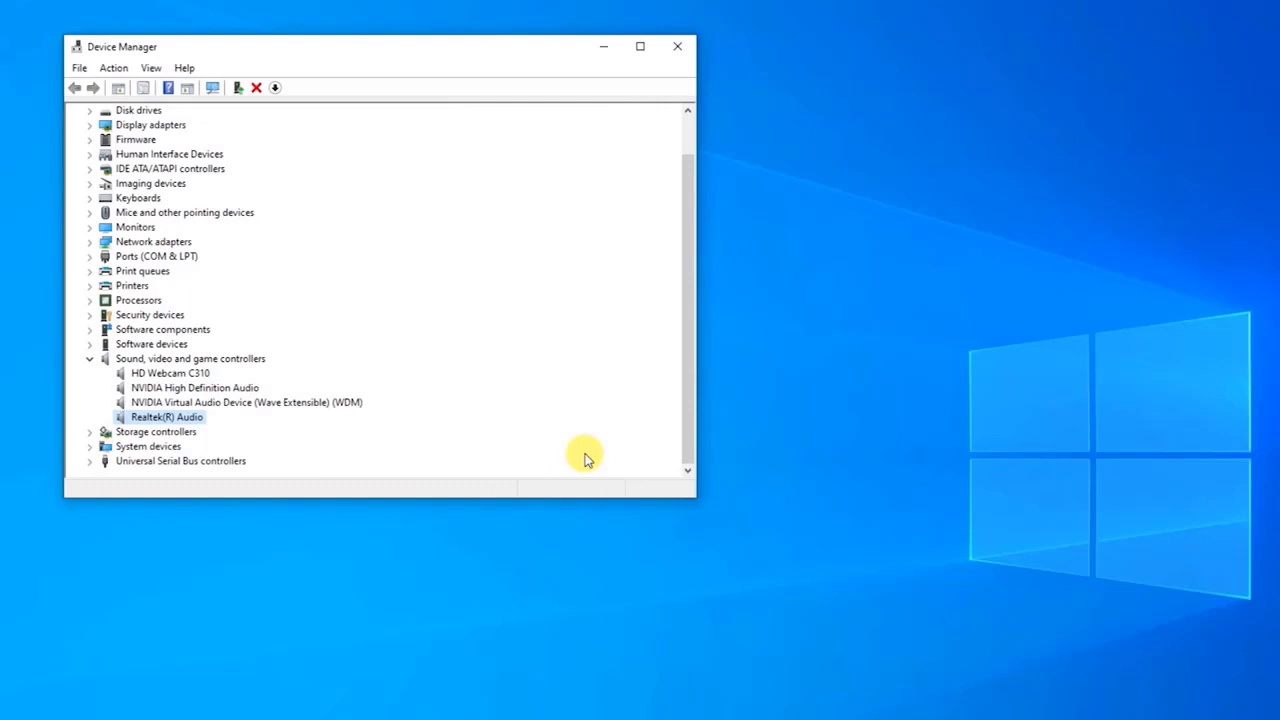
# Close Device Manager, view the Start menu's Power restart options, then dismiss the menu
pyautogui.click(677, 46)
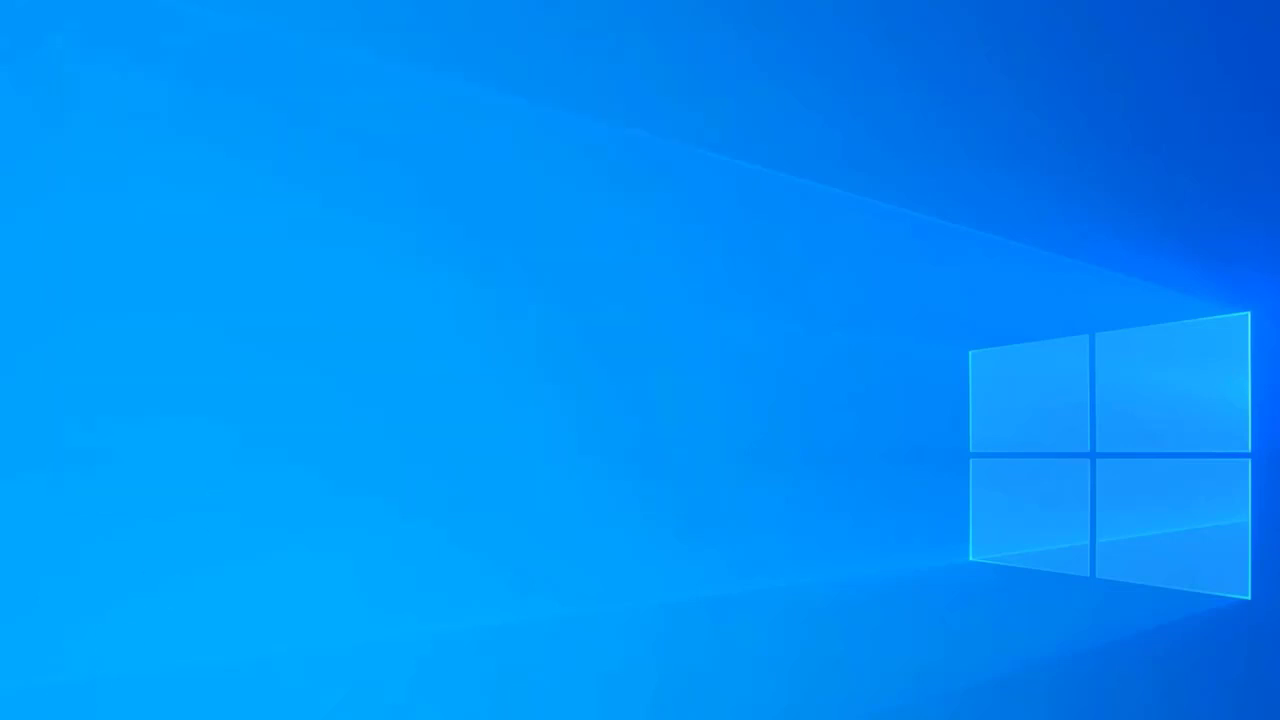
pyautogui.click(22, 700)
pyautogui.click(24, 657)
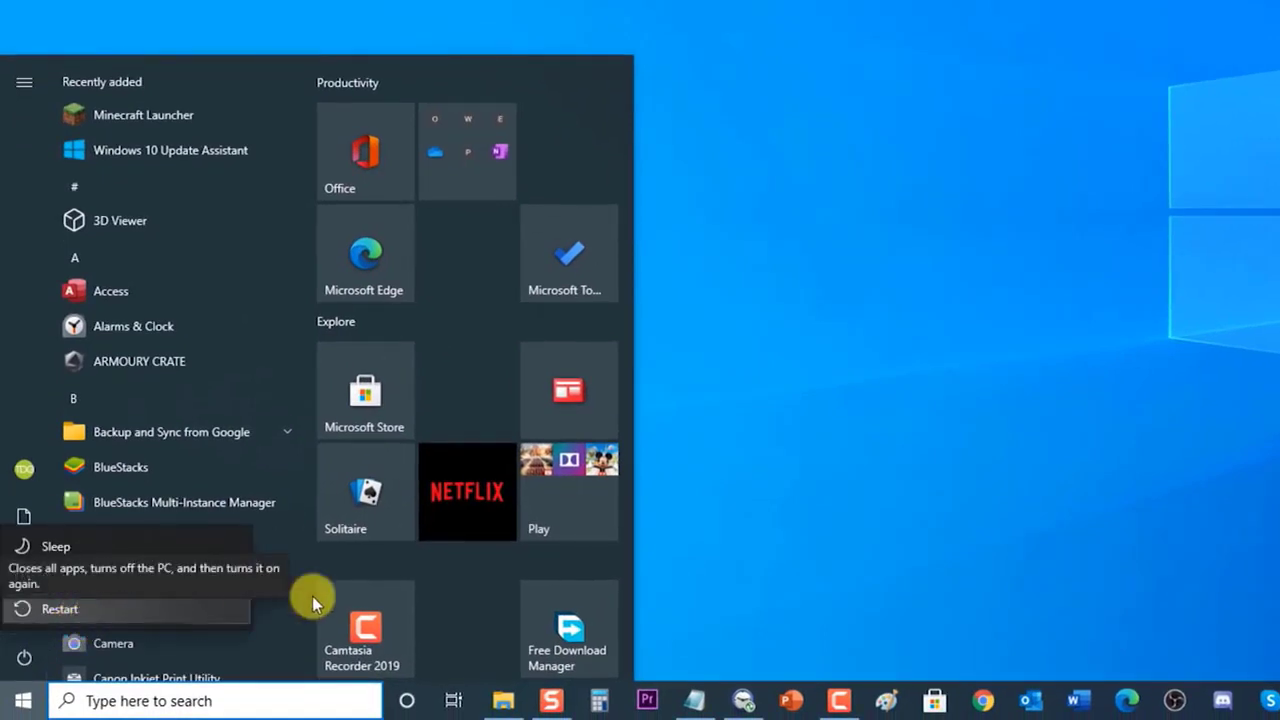
pyautogui.click(985, 320)
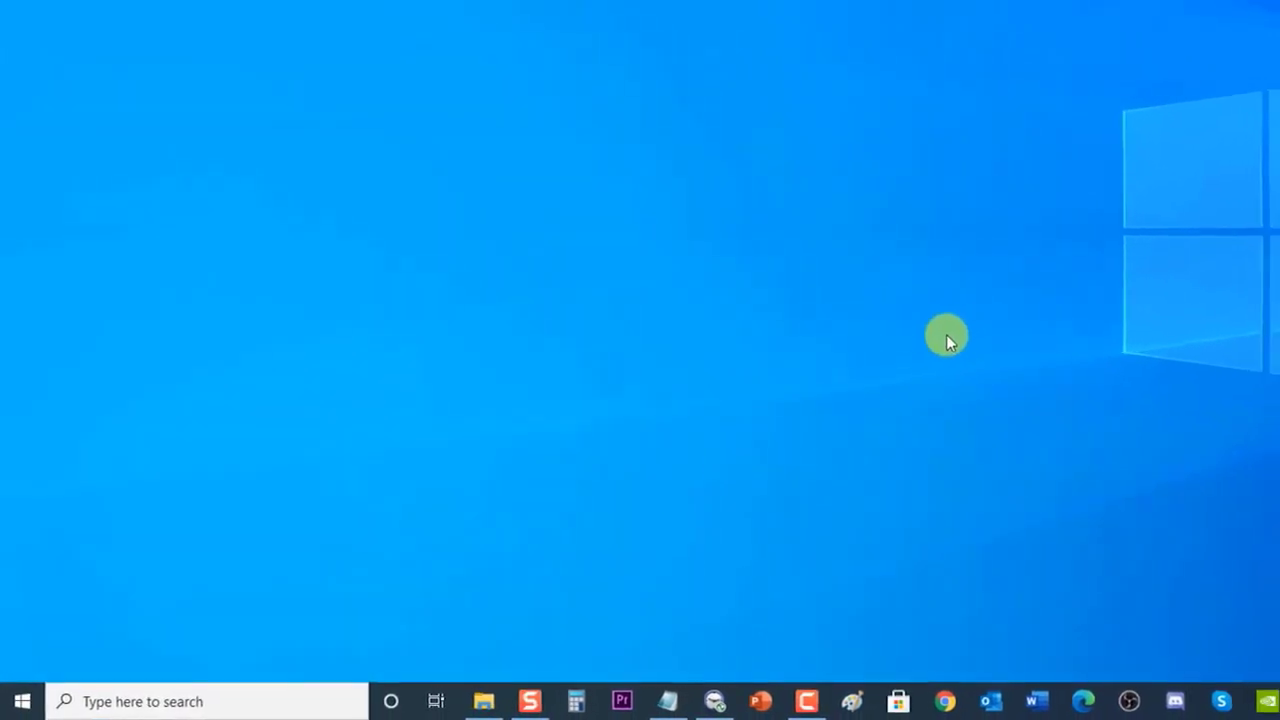